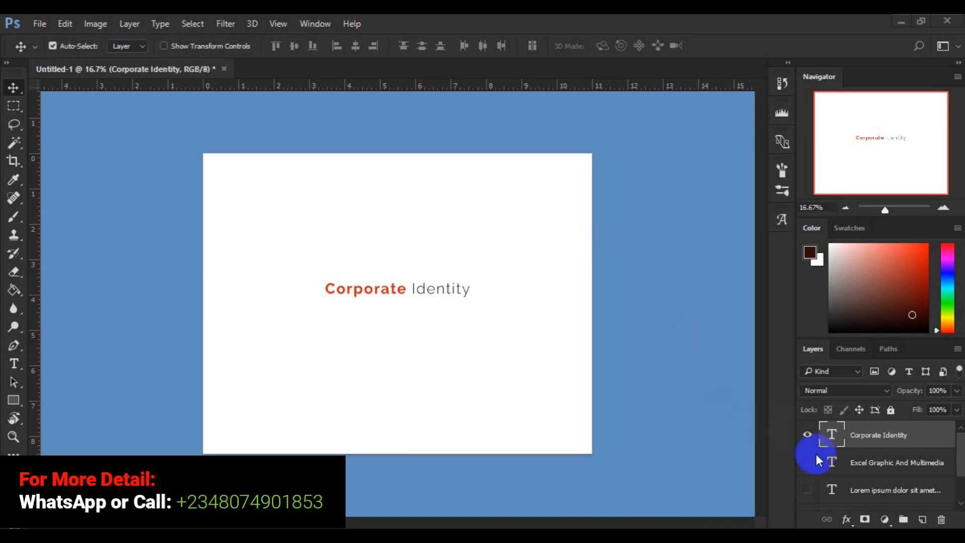
Hide the Corporate Identity text layer and switch to the Vertical Type tool.
{"action": "left_click", "coordinate": [808, 436]}
{"action": "left_click", "coordinate": [807, 435]}
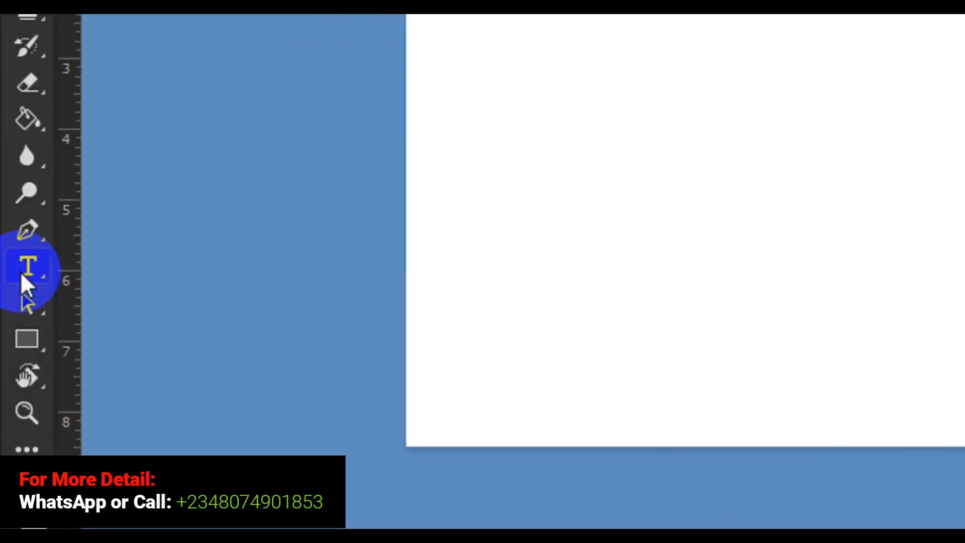
{"action": "right_click", "coordinate": [21, 272]}
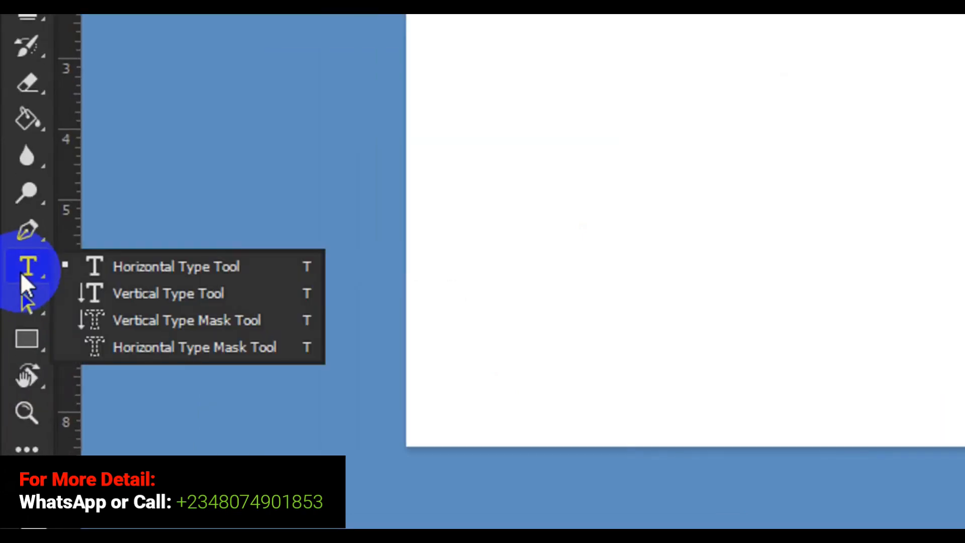
{"action": "left_click", "coordinate": [154, 296]}
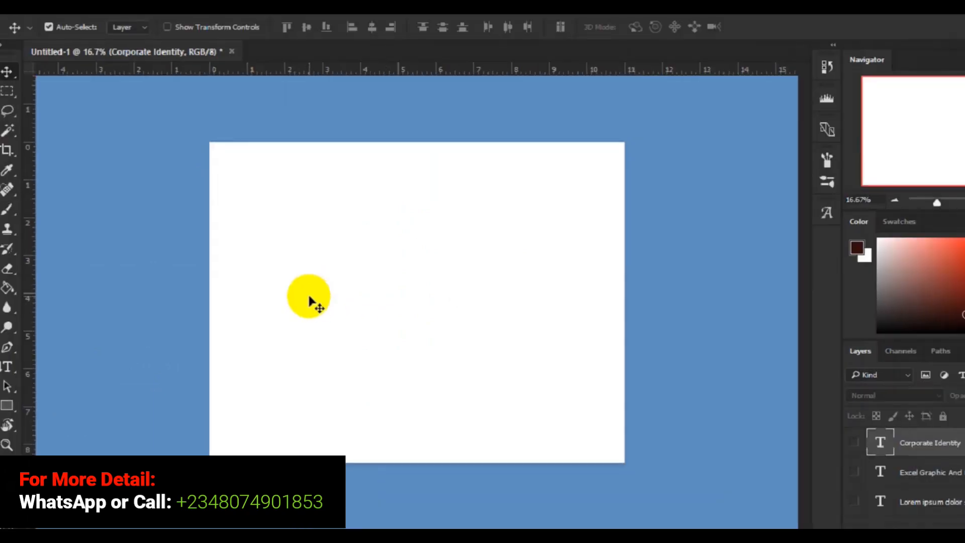
{"action": "left_click", "coordinate": [14, 363]}
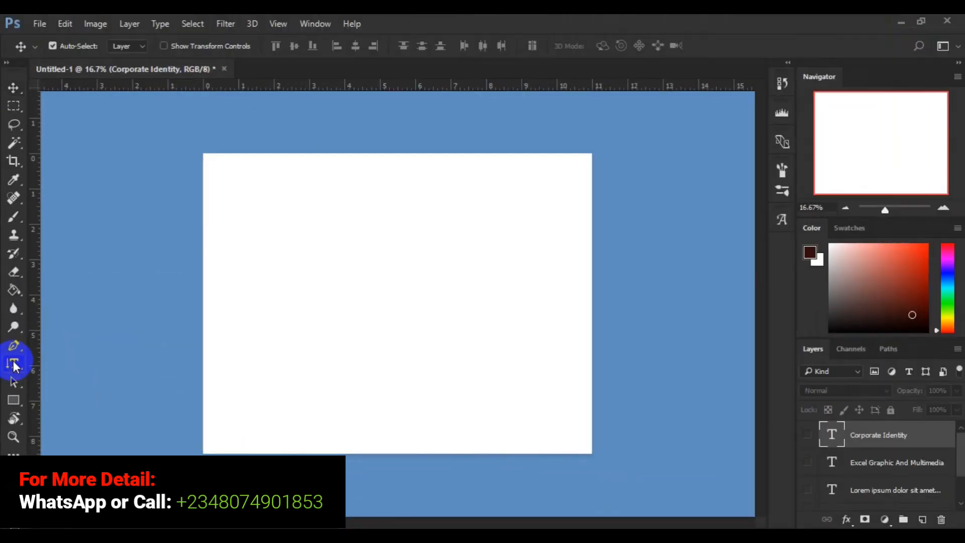
{"action": "left_click", "coordinate": [13, 364]}
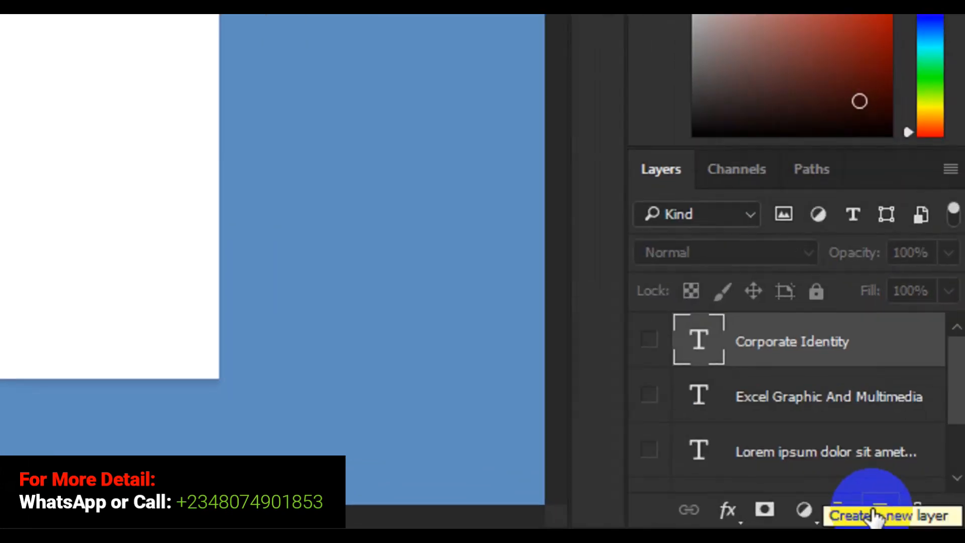
On a new layer, add the vertical text "EXCEL GRAPHIC" and move it down so it fits fully inside the white canvas.
{"action": "left_click", "coordinate": [873, 515]}
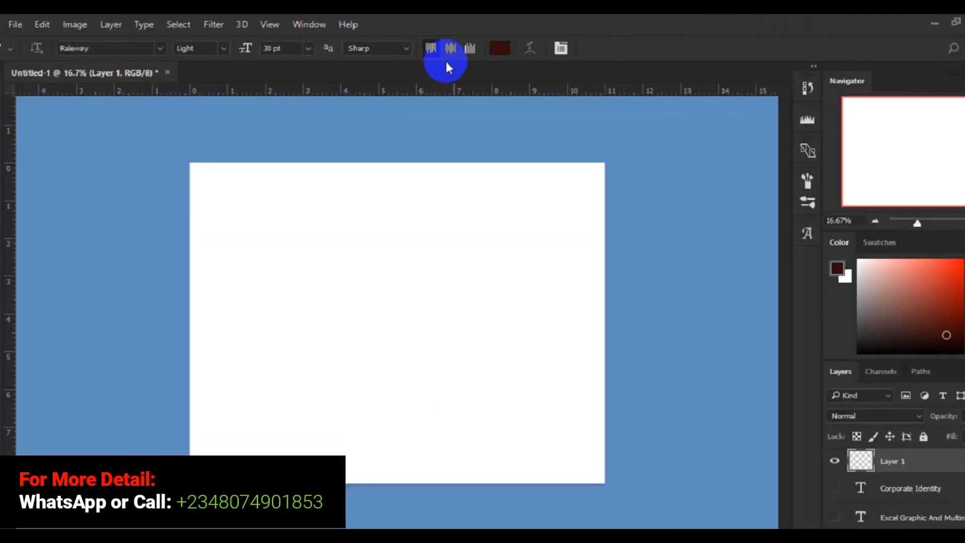
{"action": "left_click", "coordinate": [236, 262]}
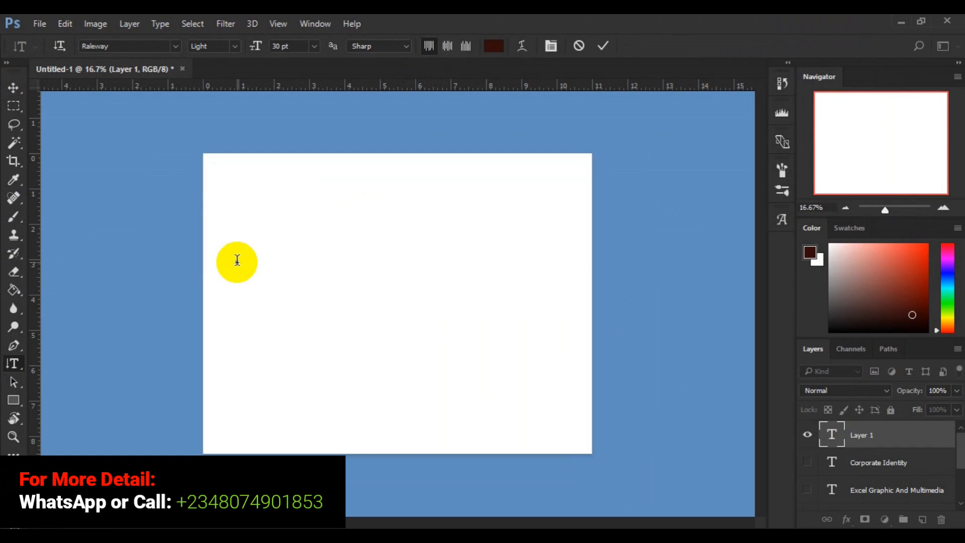
{"action": "type", "text": "EXCEL"}
{"action": "type", "text": "GRAPHIC"}
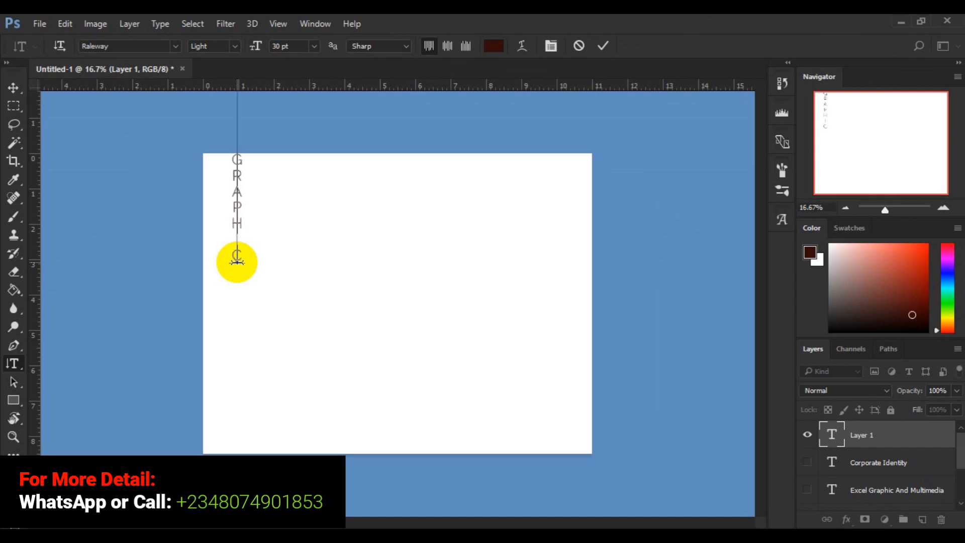
{"action": "left_click", "coordinate": [13, 89]}
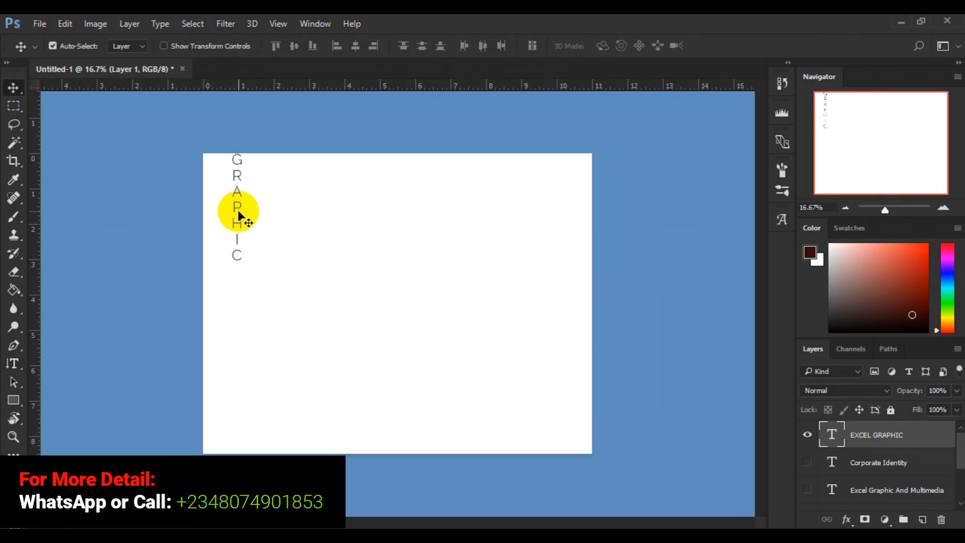
{"action": "left_click_drag", "start_coordinate": [237, 209], "coordinate": [247, 341]}
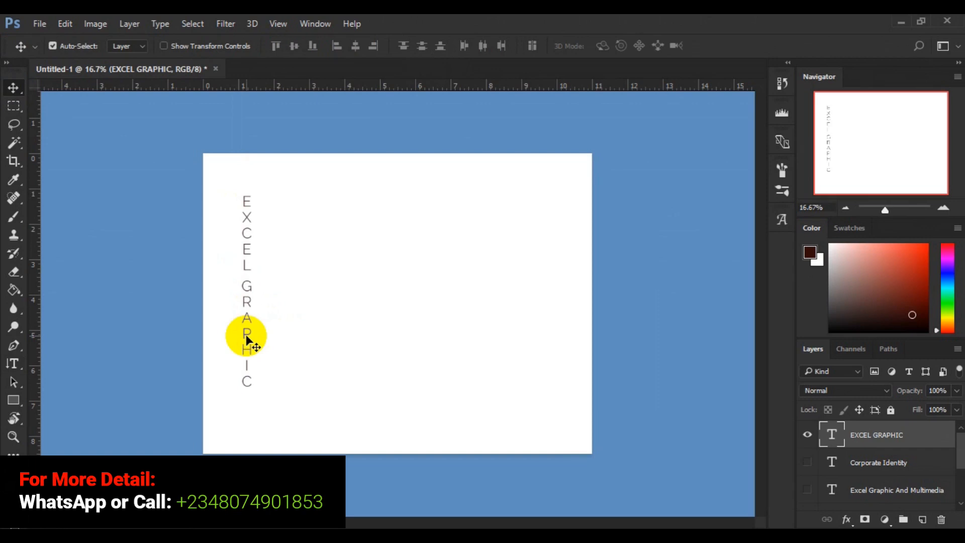
Insert two line breaks between EXCEL and GRAPHIC in the vertical text and enter "AND MULTIMEDIA" before GRAPHIC.
{"action": "left_click", "coordinate": [14, 363]}
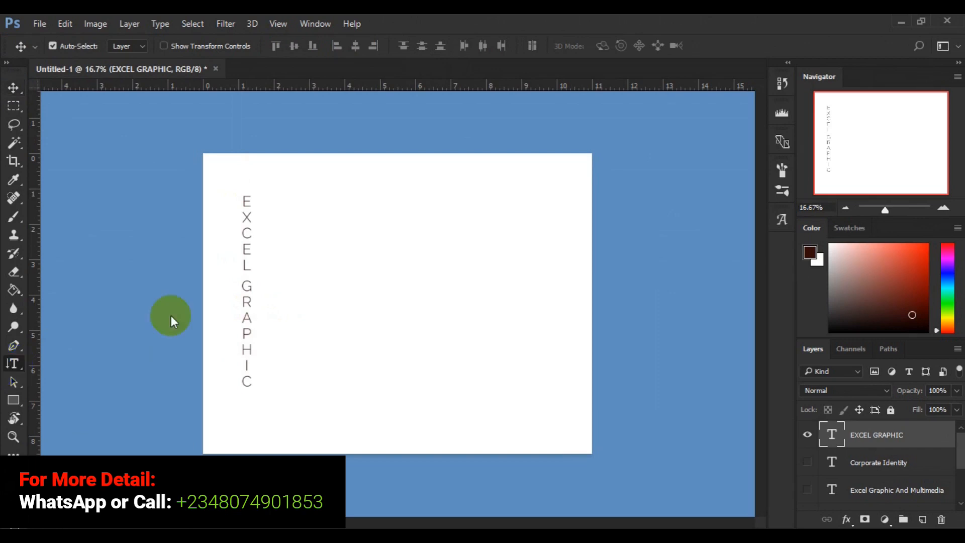
{"action": "left_click", "coordinate": [246, 299]}
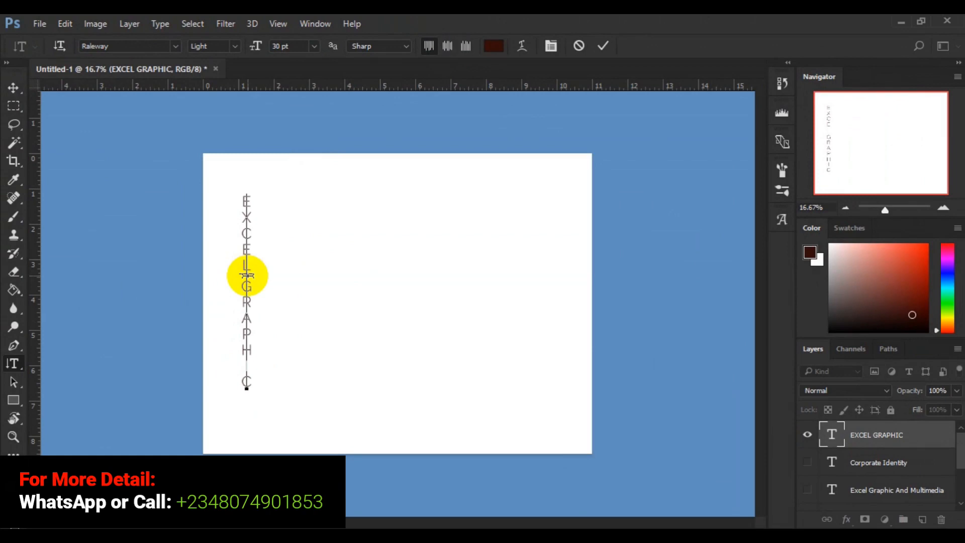
{"action": "key", "text": "Return"}
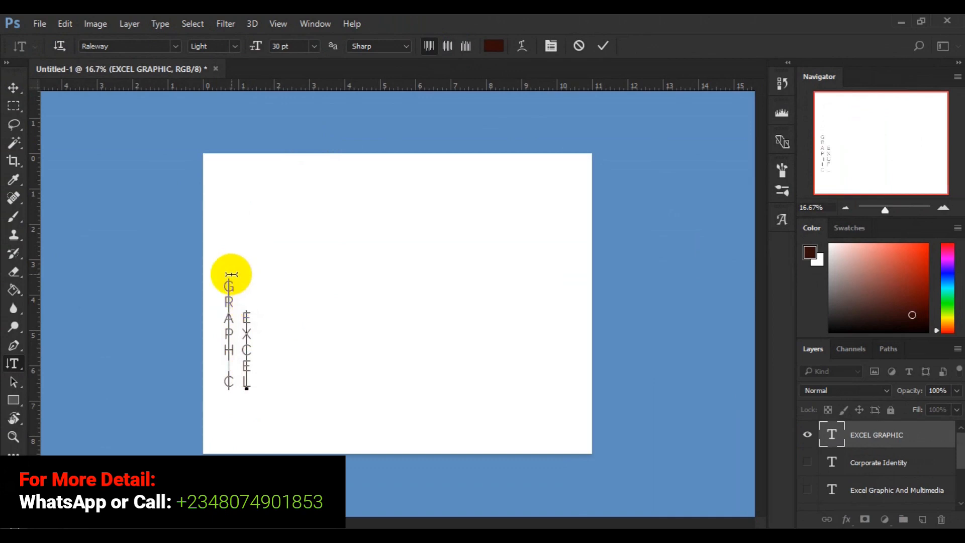
{"action": "key", "text": "Return"}
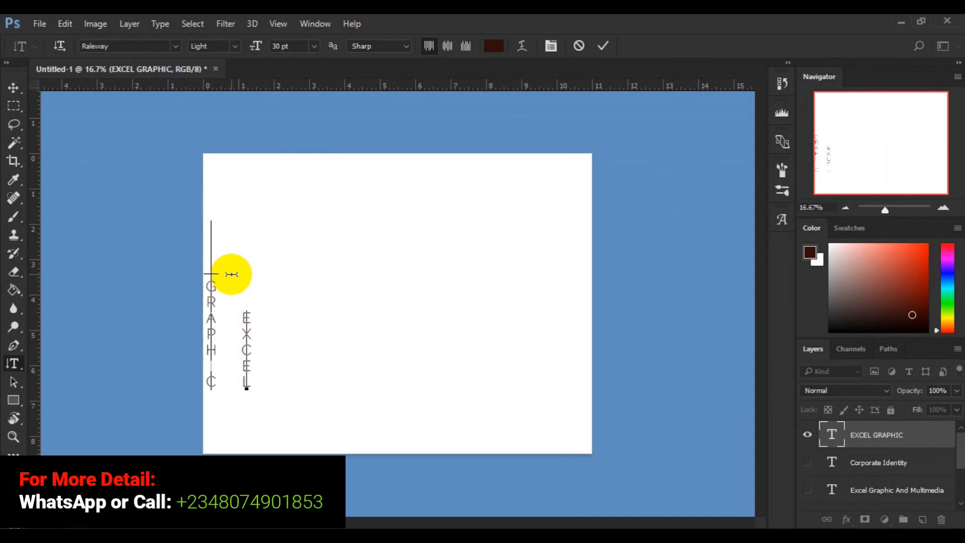
{"action": "type", "text": "AND"}
{"action": "type", "text": "MULTIMEDIA"}
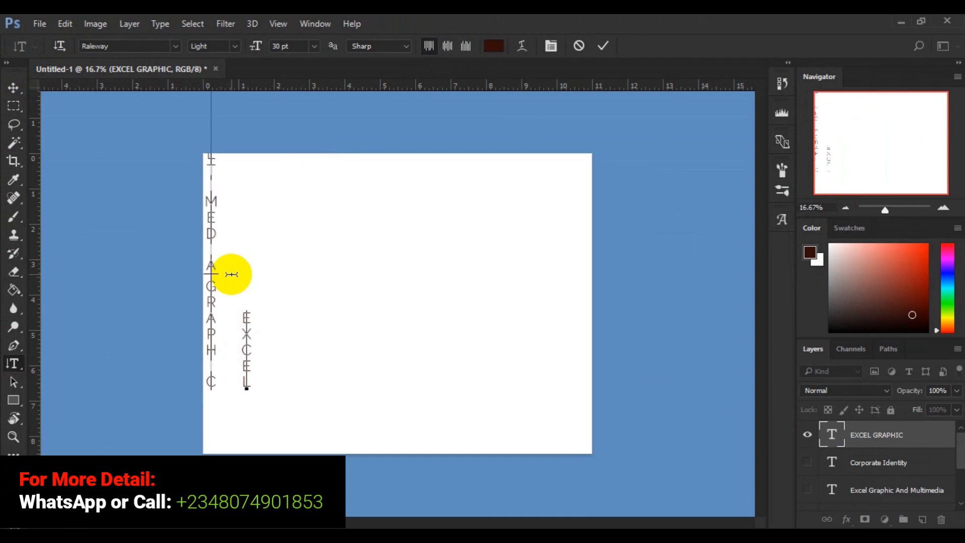
Move the vertical text toward the canvas centre and put GRAPHIC in its own column after AND MULTIMEDIA.
{"action": "left_click", "coordinate": [14, 89]}
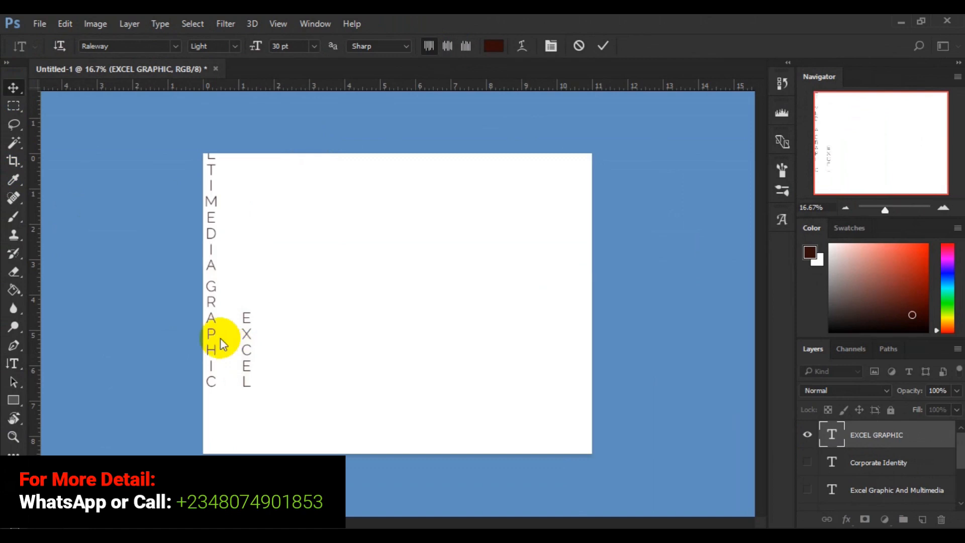
{"action": "left_click_drag", "start_coordinate": [214, 331], "coordinate": [357, 342]}
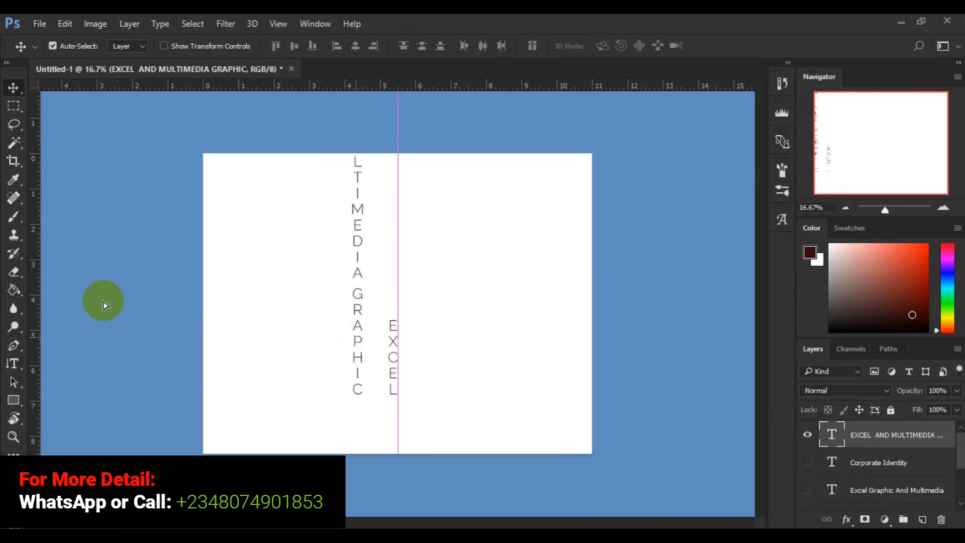
{"action": "left_click", "coordinate": [13, 363]}
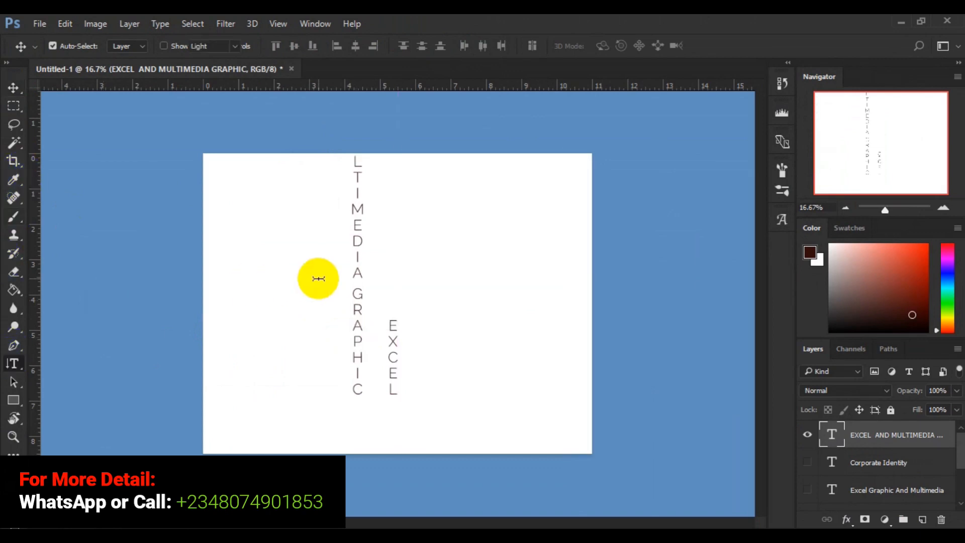
{"action": "left_click", "coordinate": [353, 280]}
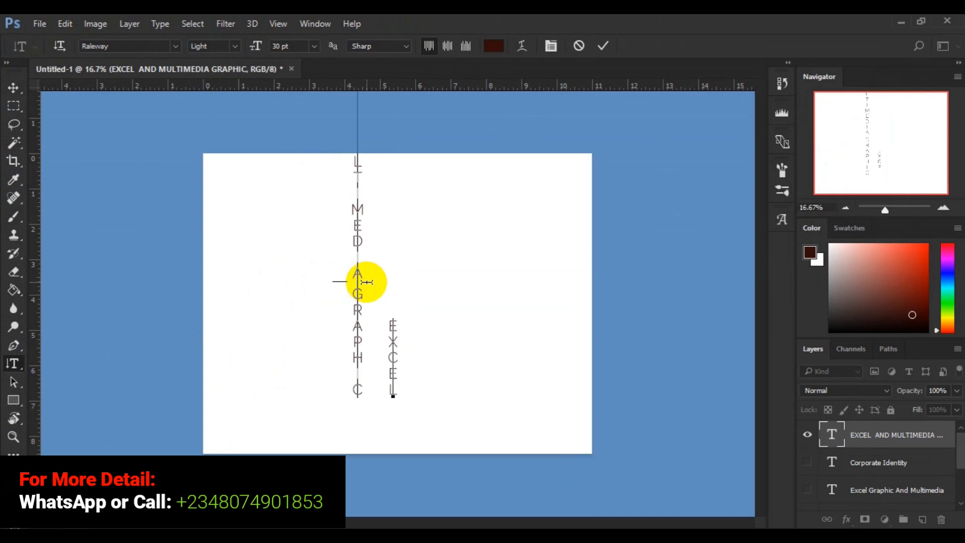
{"action": "key", "text": "Return"}
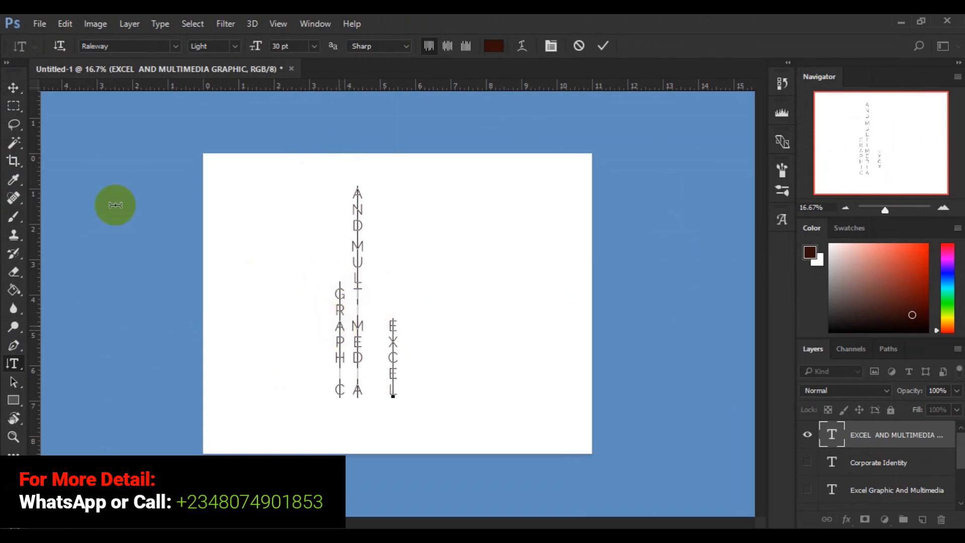
{"action": "left_click", "coordinate": [13, 88]}
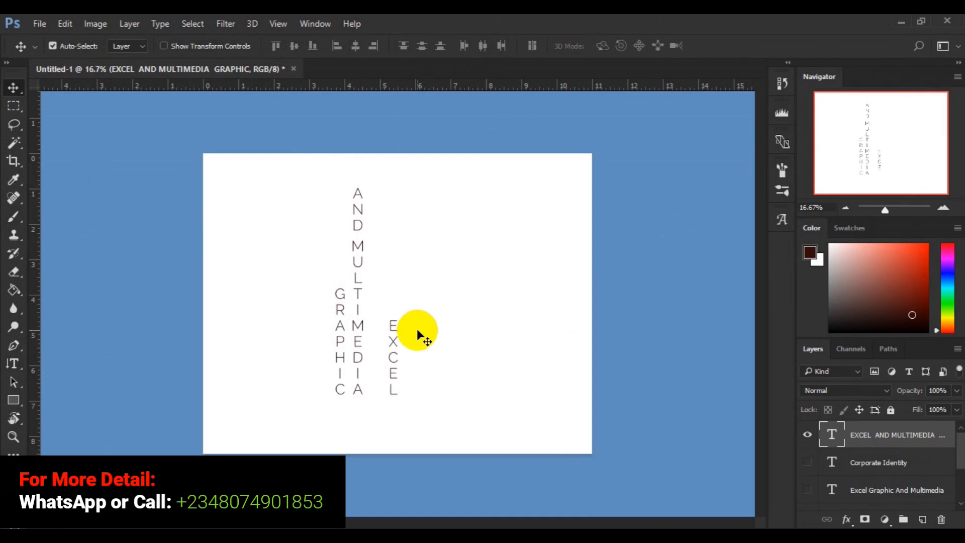
Delete the empty column between EXCEL and AND MULTIMEDIA in the vertical text.
{"action": "left_click", "coordinate": [13, 364]}
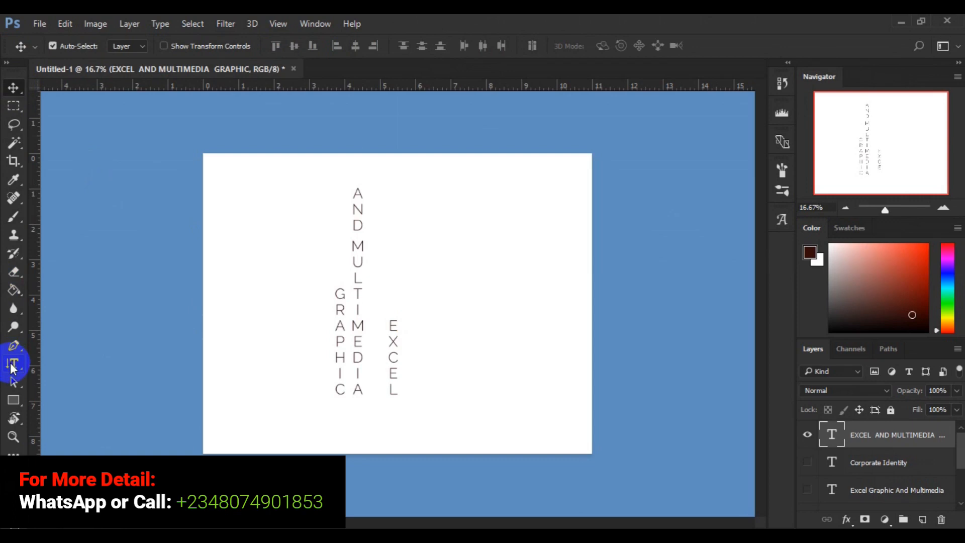
{"action": "left_click", "coordinate": [377, 344]}
{"action": "left_click", "coordinate": [377, 343]}
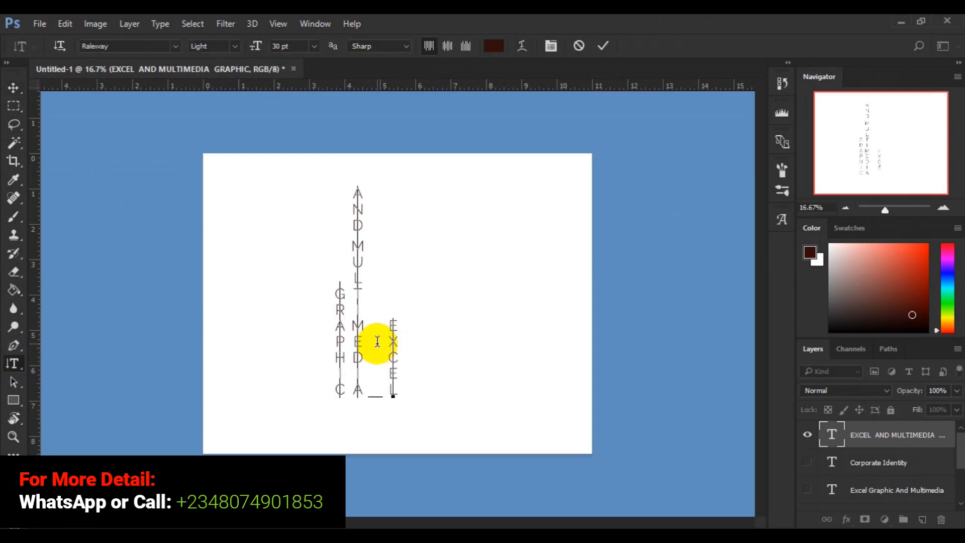
{"action": "key", "text": "Right"}
{"action": "key", "text": "Delete"}
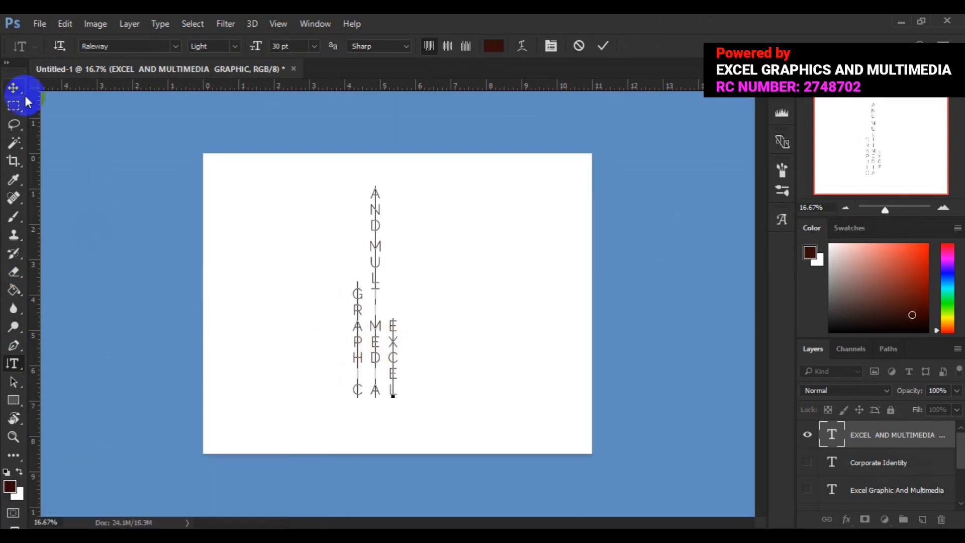
{"action": "left_click", "coordinate": [12, 91]}
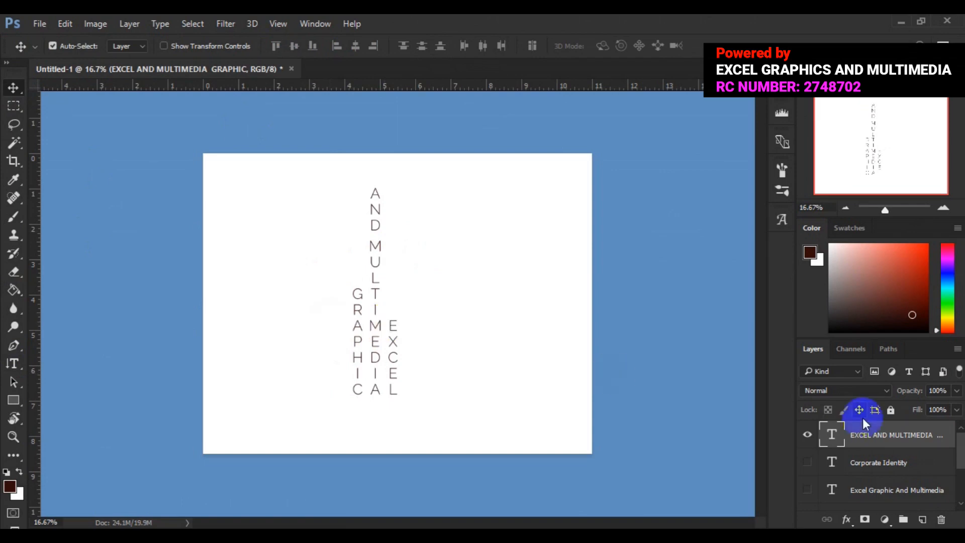
Hide the three-column text layer and place the spaced vertical text "A N G E L" at mid-height, left of the canvas centre.
{"action": "left_click", "coordinate": [809, 437]}
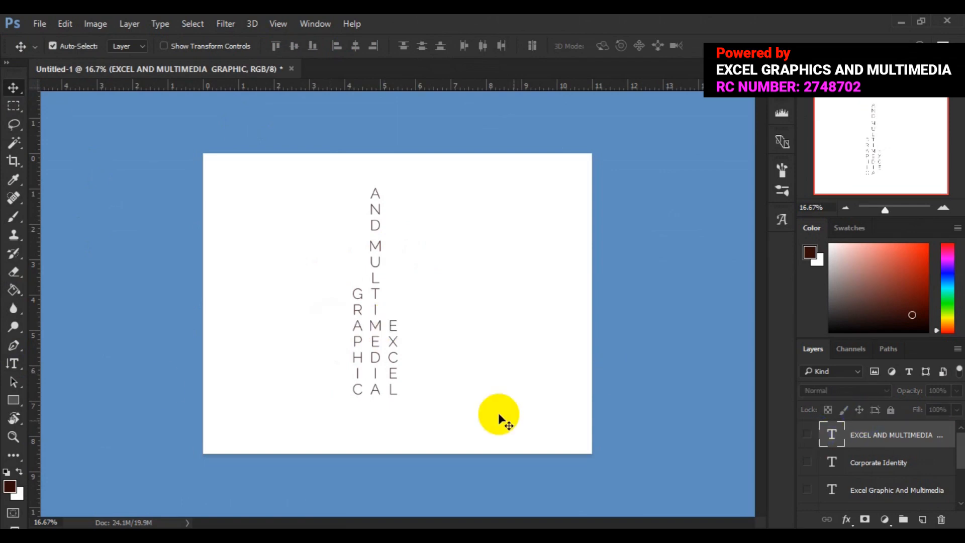
{"action": "left_click", "coordinate": [8, 371]}
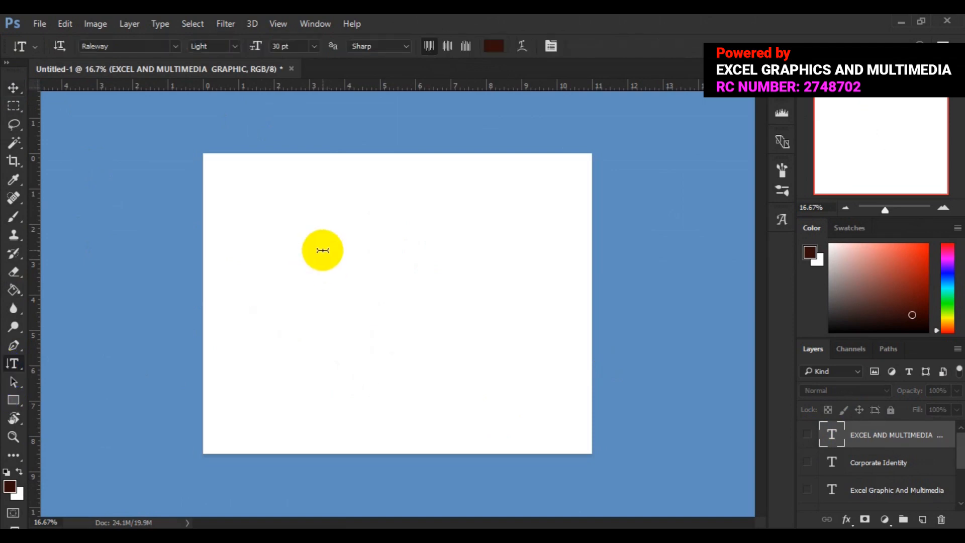
{"action": "left_click", "coordinate": [321, 246]}
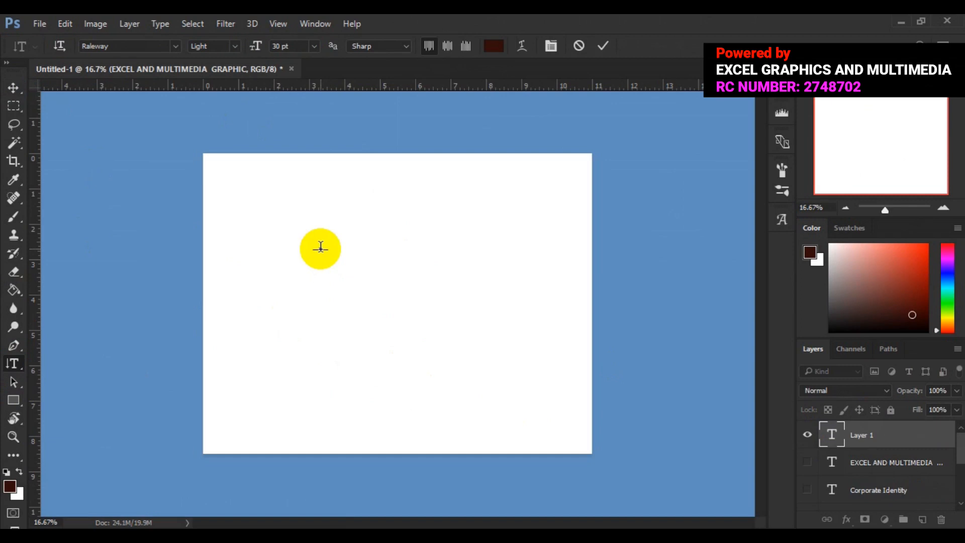
{"action": "type", "text": "A"}
{"action": "type", "text": "GEL"}
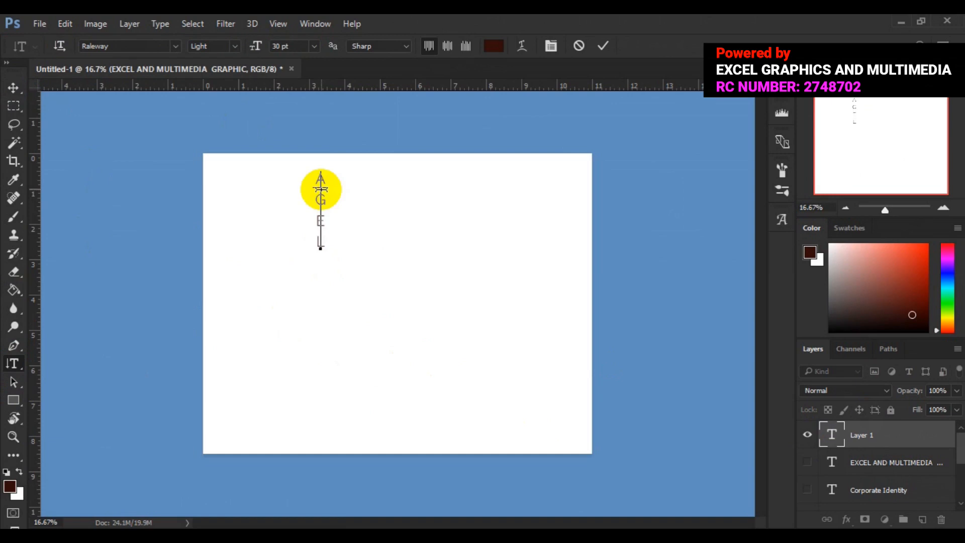
{"action": "type", "text": "N"}
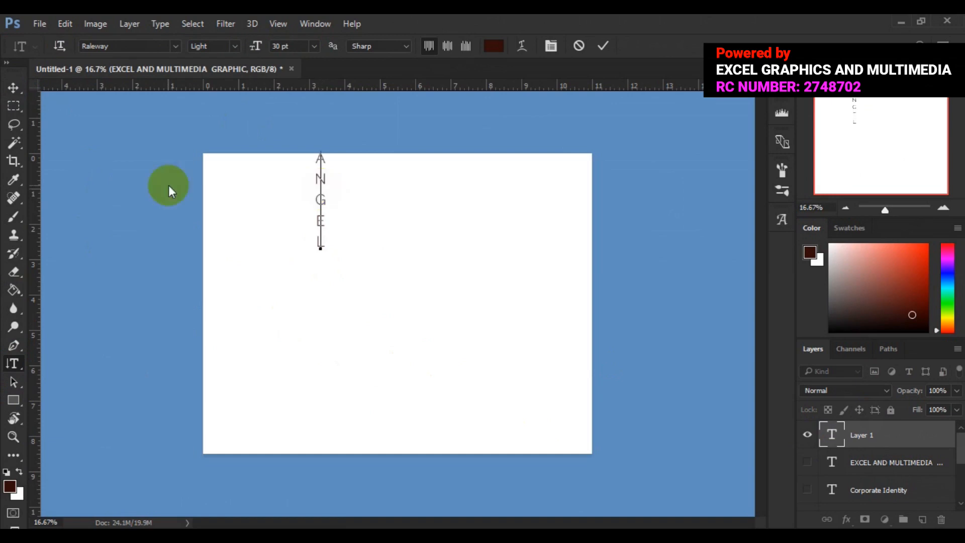
{"action": "left_click", "coordinate": [12, 89]}
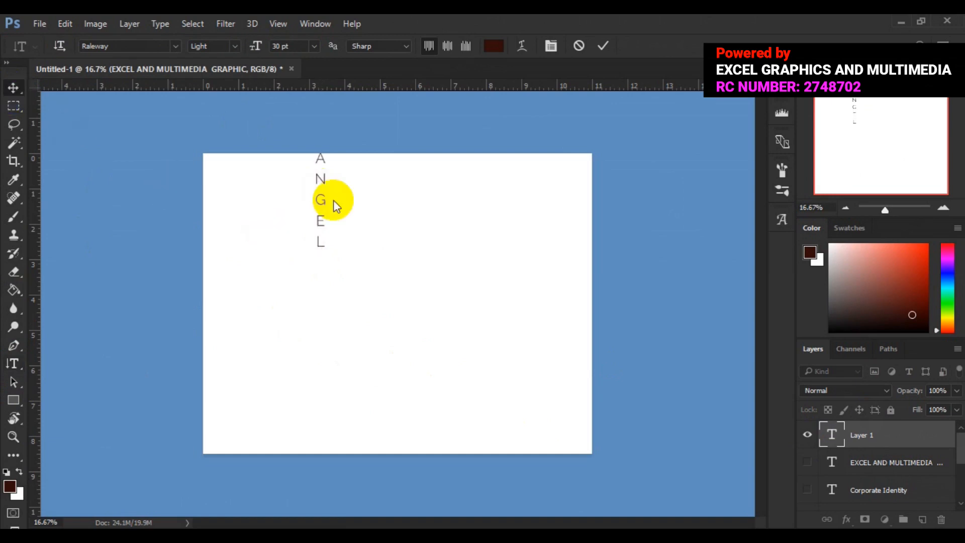
{"action": "left_click_drag", "start_coordinate": [324, 204], "coordinate": [324, 292]}
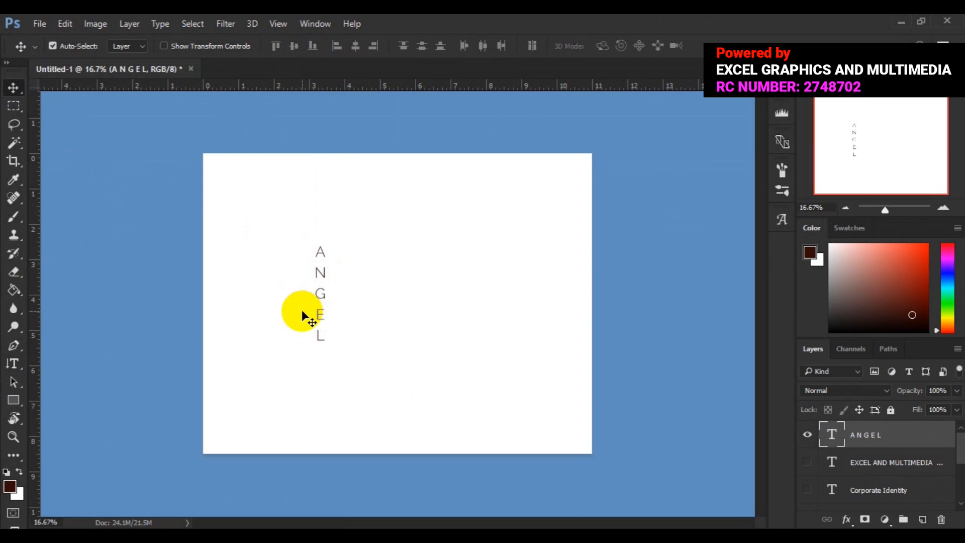
Add the horizontal text "Apple" on a new layer and place it just right of the letter A in the vertical ANGEL.
{"action": "left_click", "coordinate": [923, 520]}
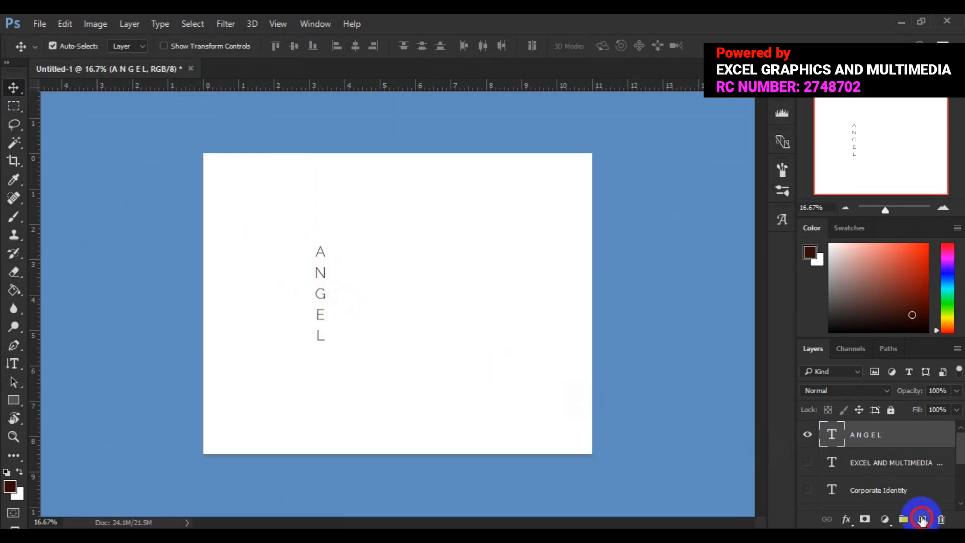
{"action": "left_click", "coordinate": [13, 367]}
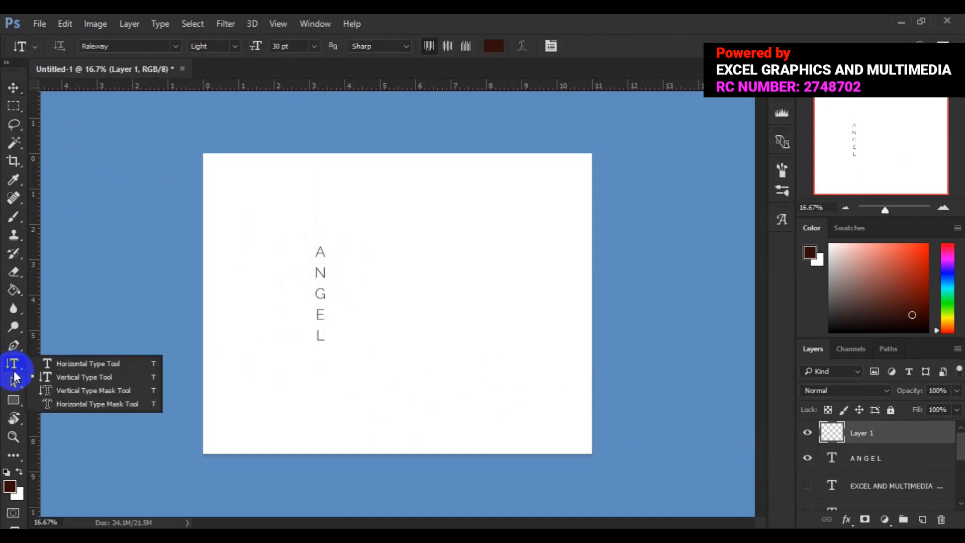
{"action": "left_click", "coordinate": [51, 364]}
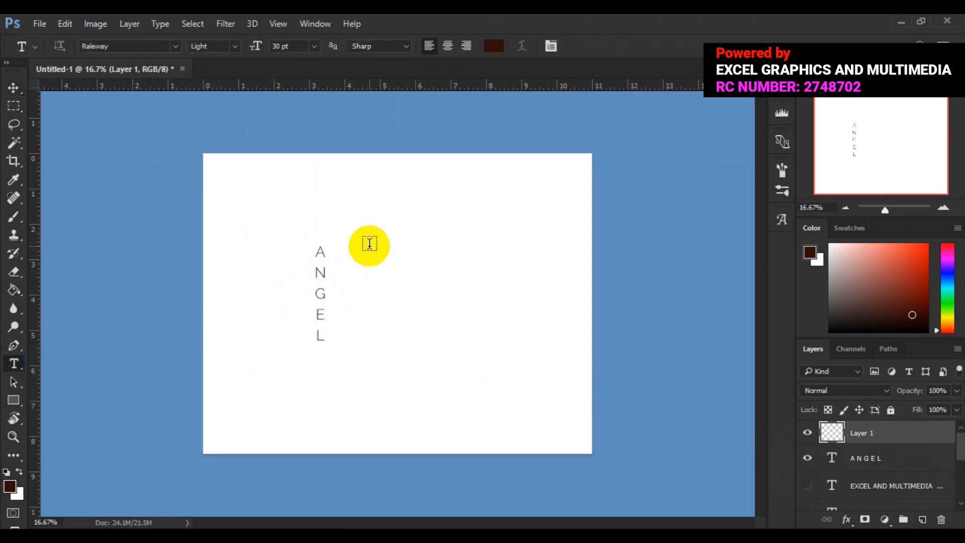
{"action": "left_click", "coordinate": [352, 254]}
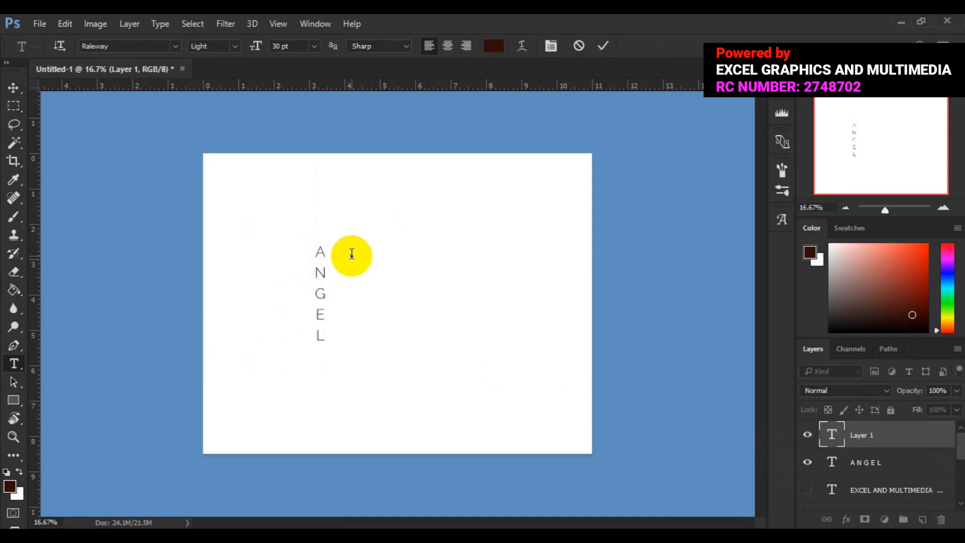
{"action": "type", "text": "Apple"}
{"action": "left_click", "coordinate": [13, 88]}
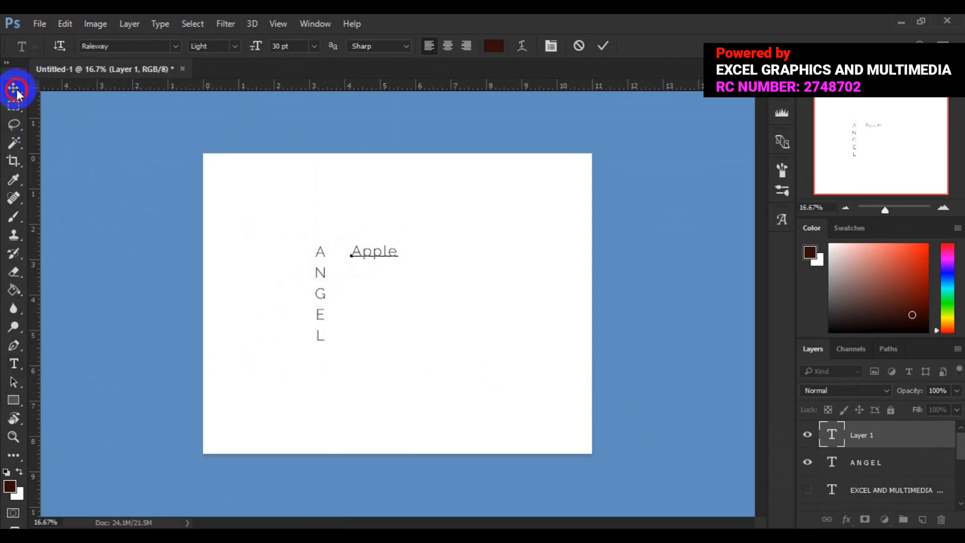
{"action": "left_click_drag", "start_coordinate": [377, 253], "coordinate": [367, 254]}
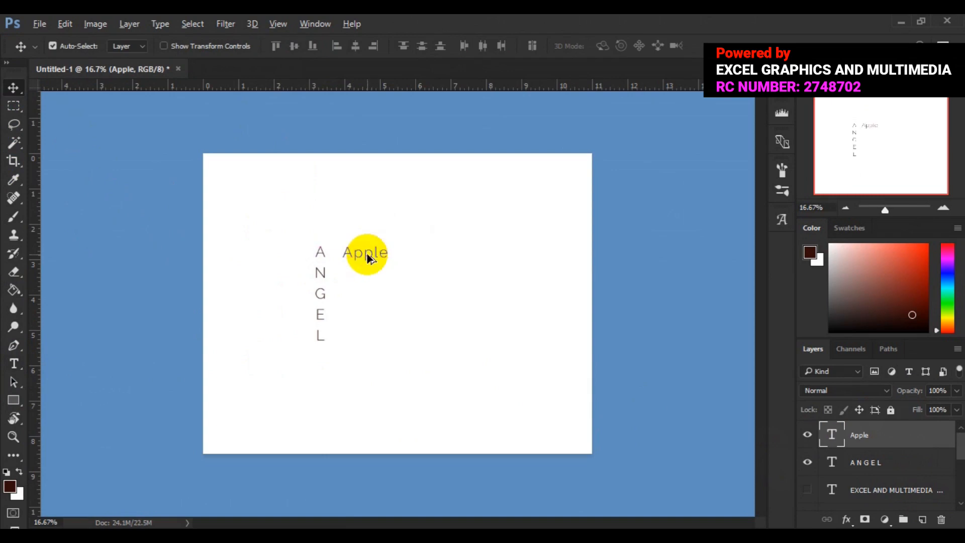
Duplicate the Apple text onto the line beside the letter N and change the copy to "Nice".
{"action": "left_click_drag", "start_coordinate": [366, 252], "coordinate": [367, 276]}
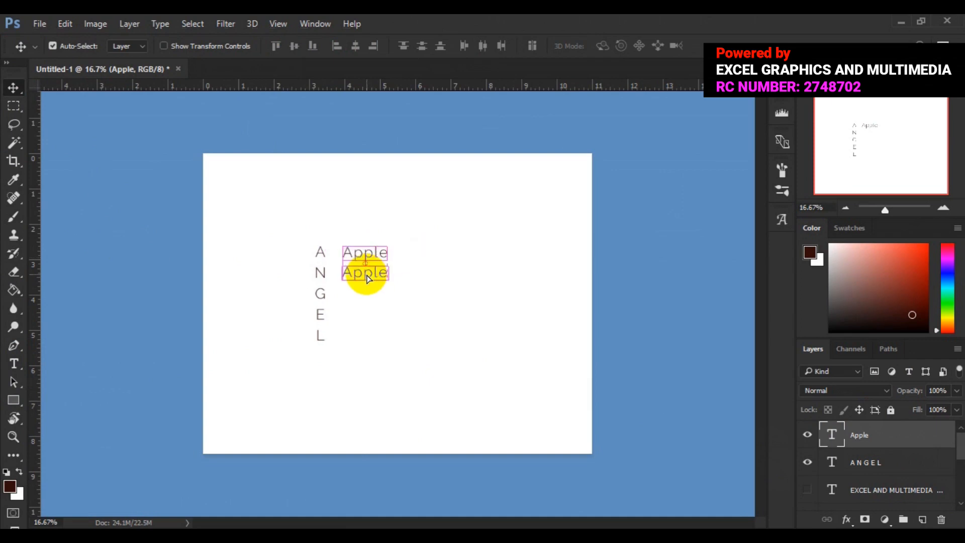
{"action": "left_click", "coordinate": [24, 362]}
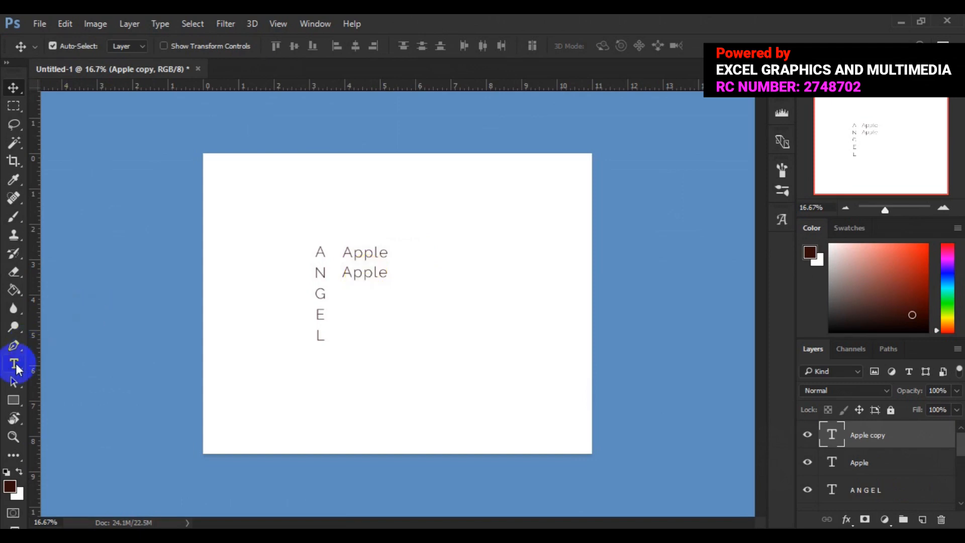
{"action": "left_click", "coordinate": [348, 277]}
{"action": "double_click", "coordinate": [348, 277]}
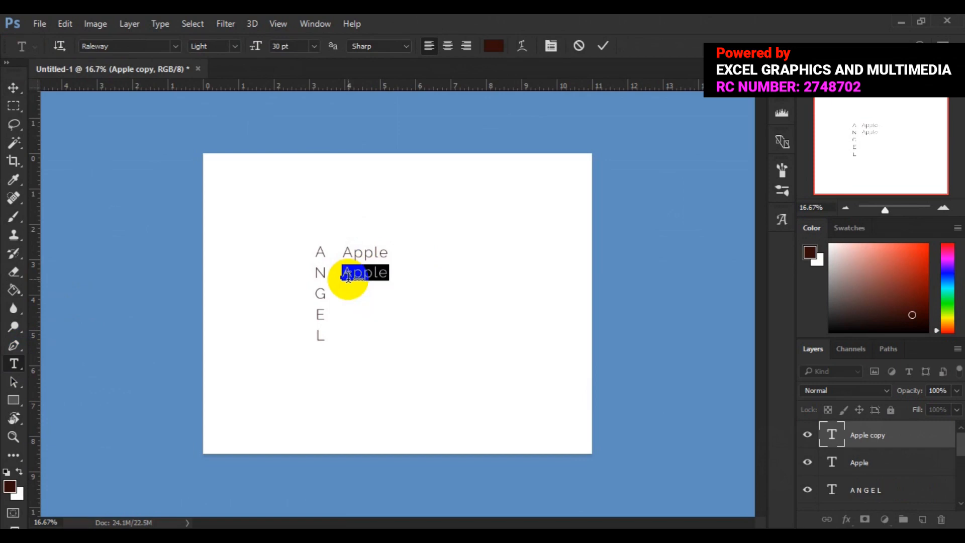
{"action": "left_click", "coordinate": [349, 277]}
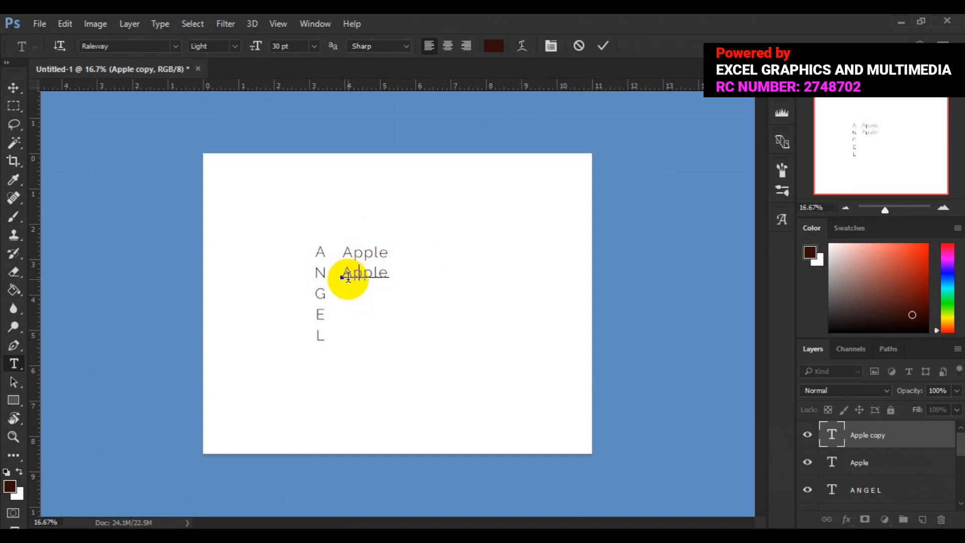
{"action": "key", "text": "Right"}
{"action": "key", "text": "Right"}
{"action": "key", "text": "Right"}
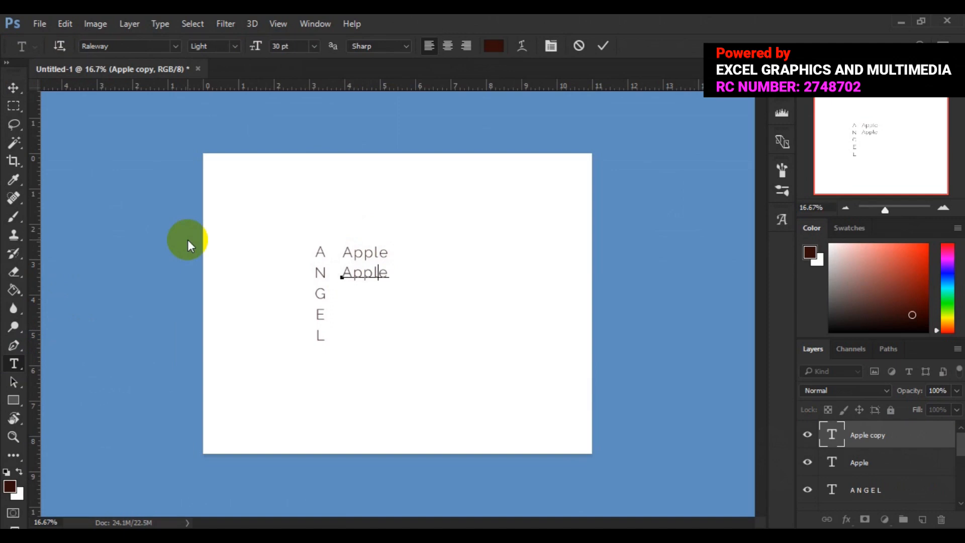
{"action": "key", "text": "ctrl+a"}
{"action": "type", "text": "Nice"}
{"action": "left_click", "coordinate": [13, 88]}
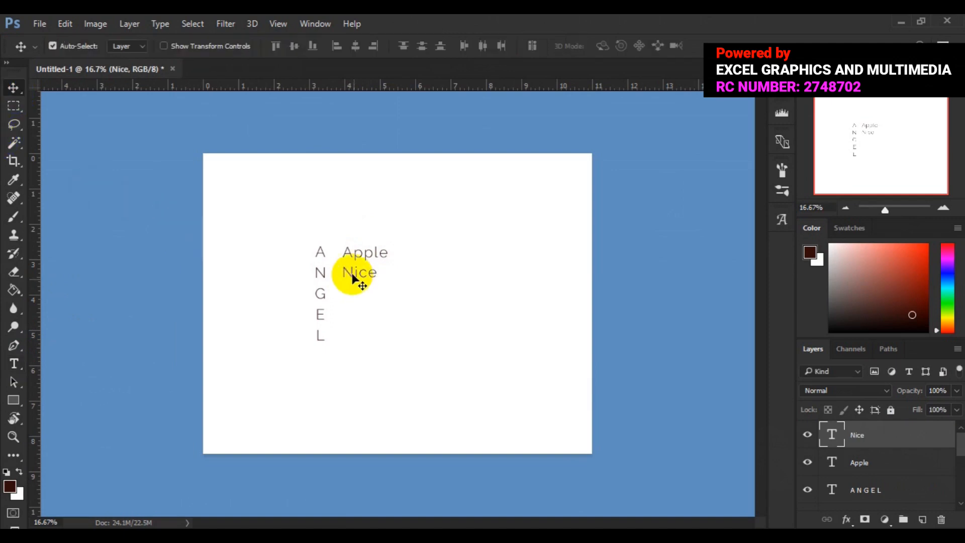
Duplicate the Nice text onto the line beside the letter G and change the copy to "Growth".
{"action": "left_click_drag", "start_coordinate": [352, 274], "coordinate": [354, 297]}
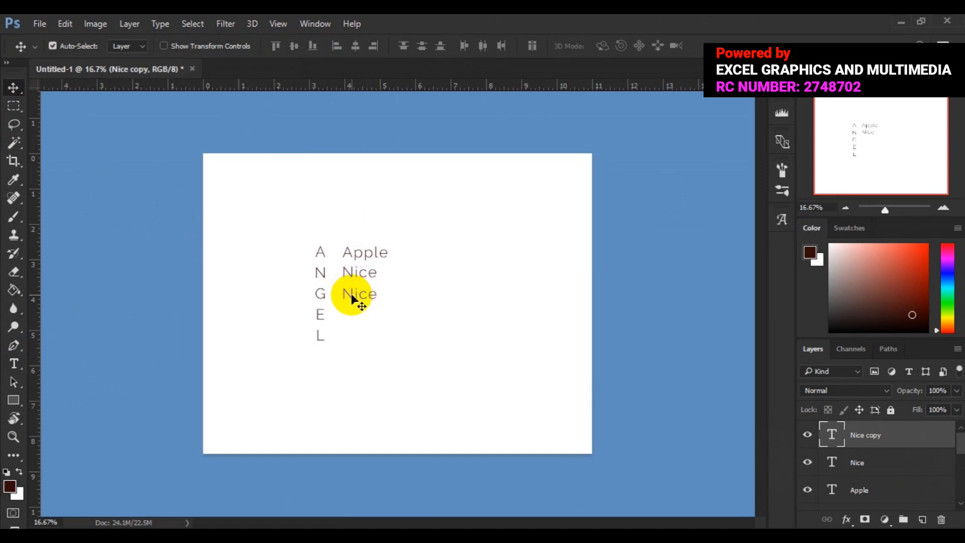
{"action": "left_click", "coordinate": [15, 364]}
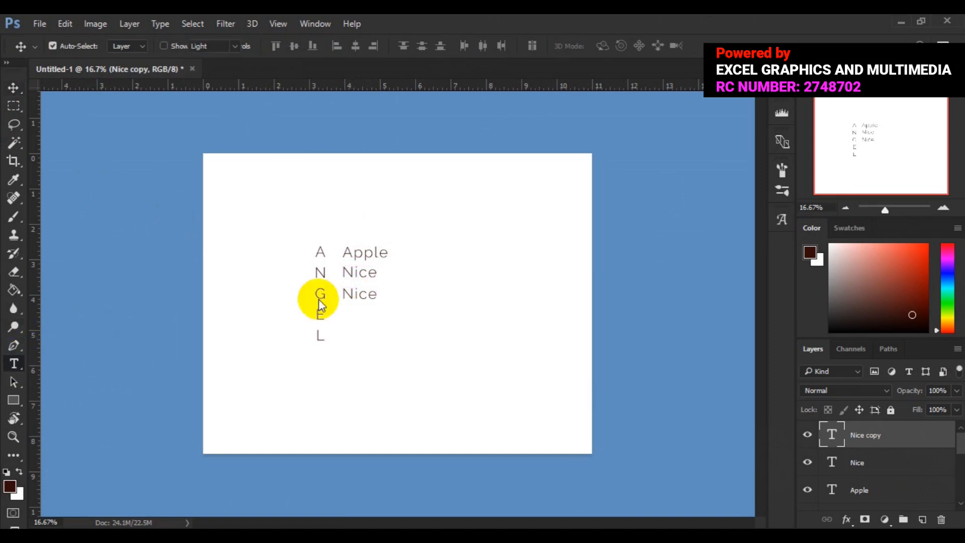
{"action": "left_click", "coordinate": [352, 296]}
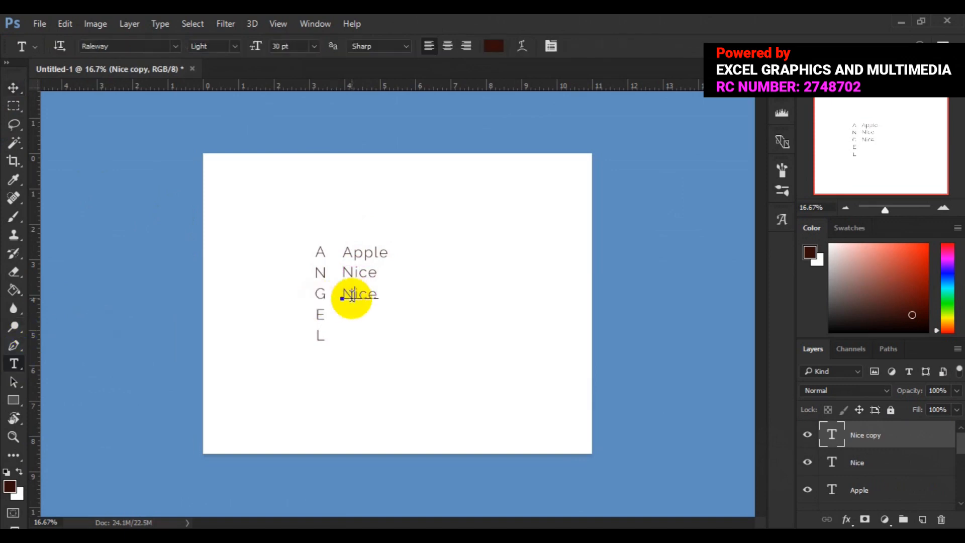
{"action": "double_click", "coordinate": [352, 295]}
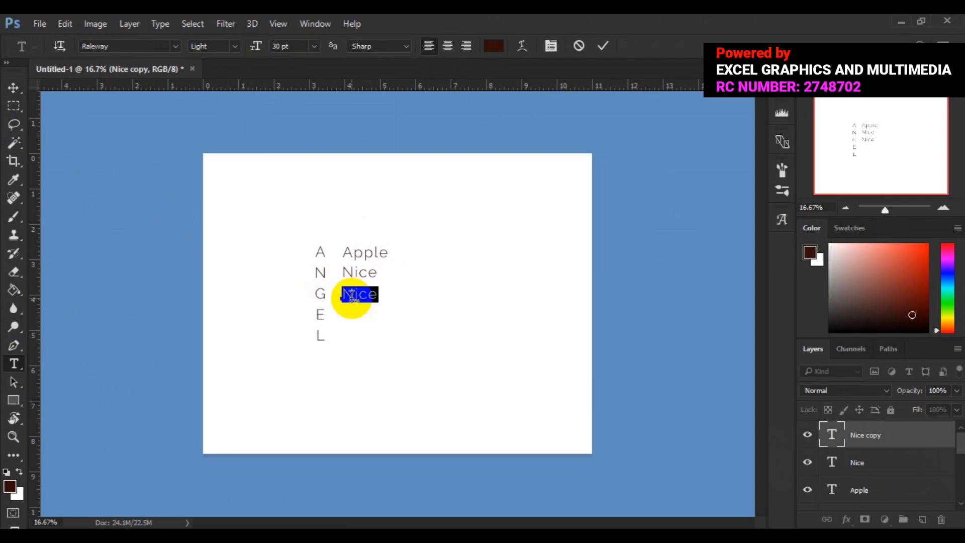
{"action": "key", "text": "Left"}
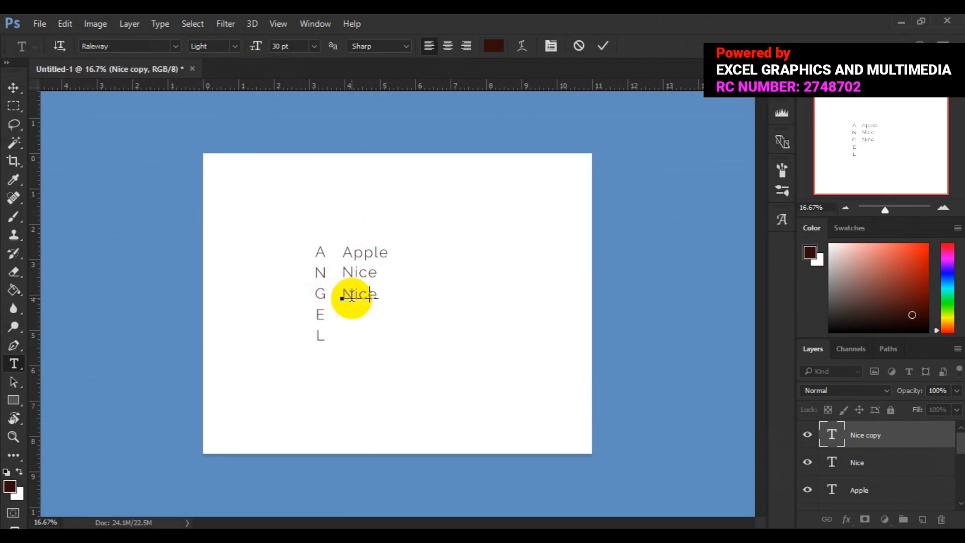
{"action": "type", "text": "Gro  h"}
{"action": "left_click", "coordinate": [12, 88]}
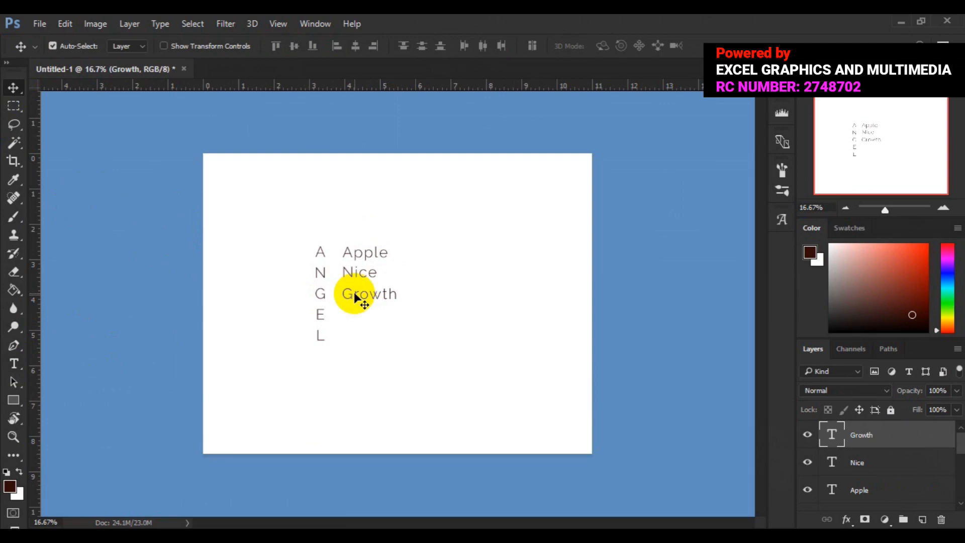
Duplicate the Growth text onto the line beside the letter E and change the copy to "Egg".
{"action": "left_click_drag", "start_coordinate": [354, 298], "coordinate": [355, 317]}
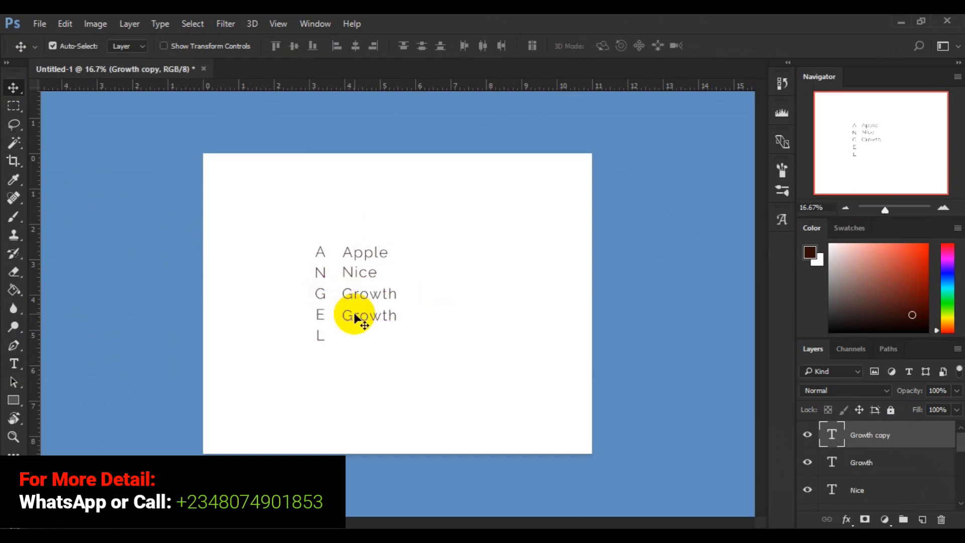
{"action": "left_click", "coordinate": [17, 363]}
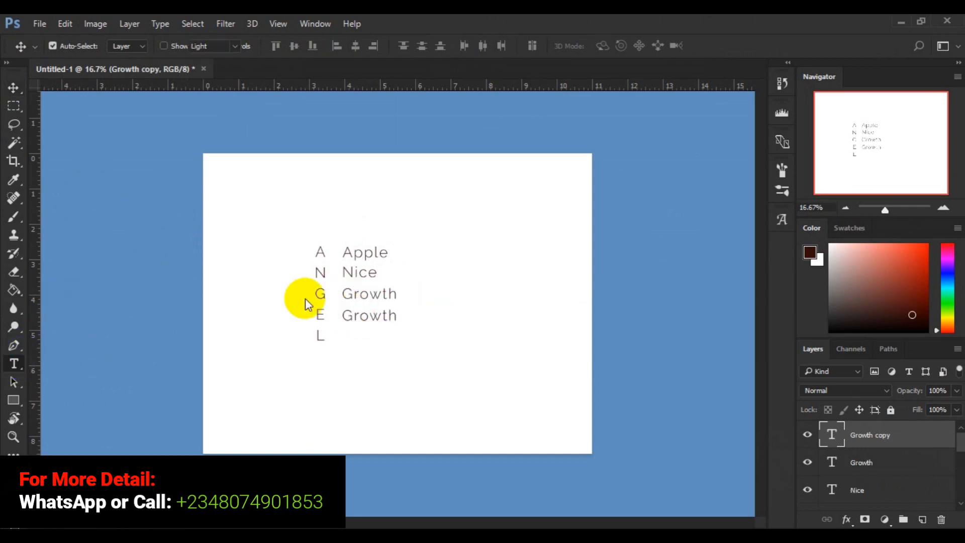
{"action": "left_click", "coordinate": [362, 318]}
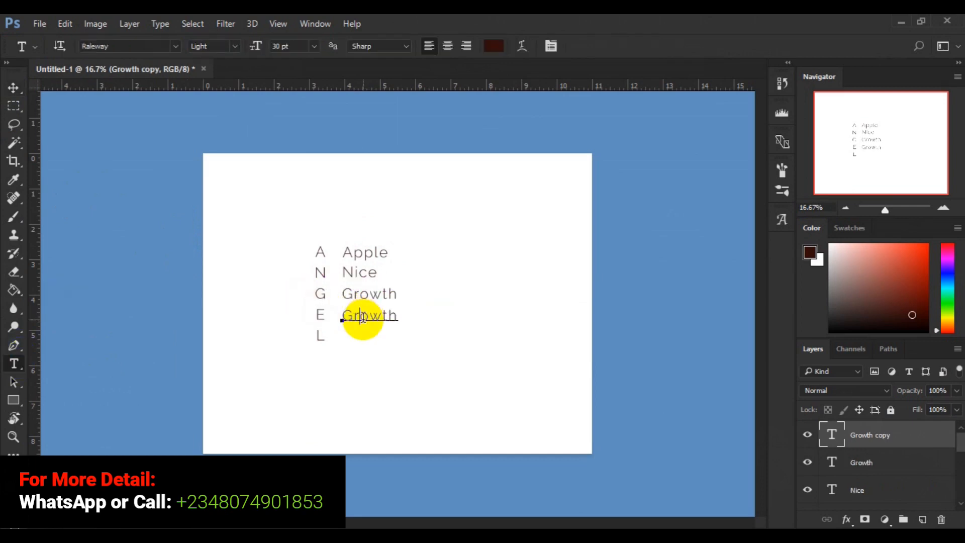
{"action": "key", "text": "ctrl+a"}
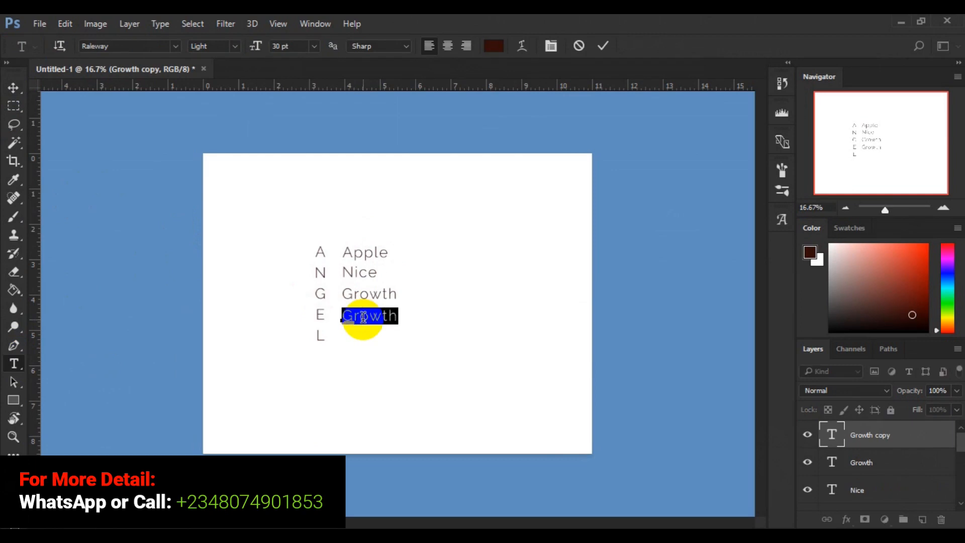
{"action": "left_click", "coordinate": [363, 318]}
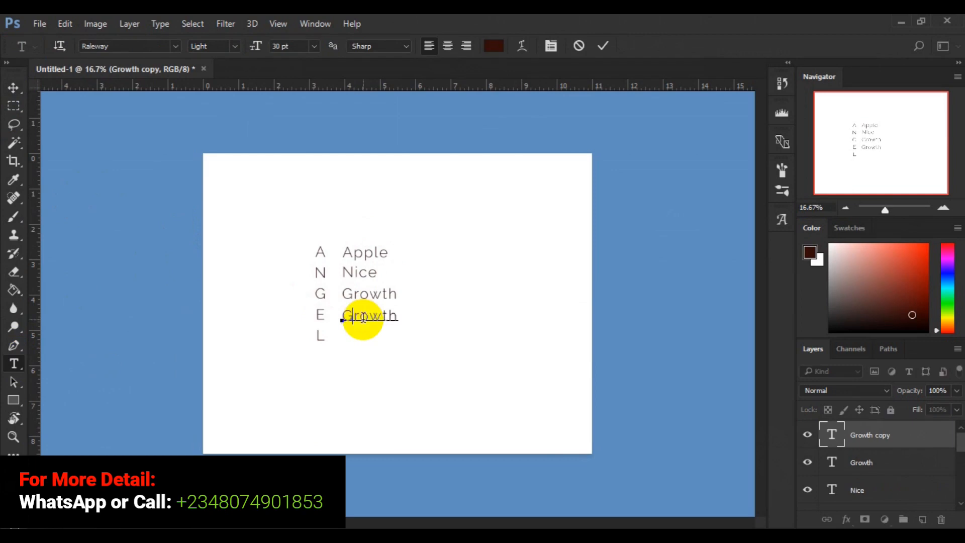
{"action": "key", "text": "ctrl+a"}
{"action": "type", "text": "Egg"}
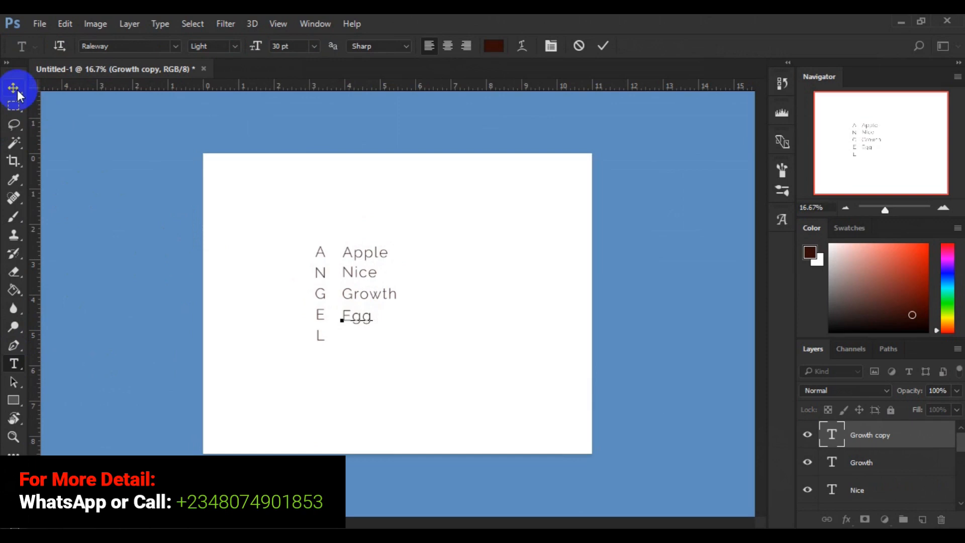
{"action": "left_click", "coordinate": [17, 91]}
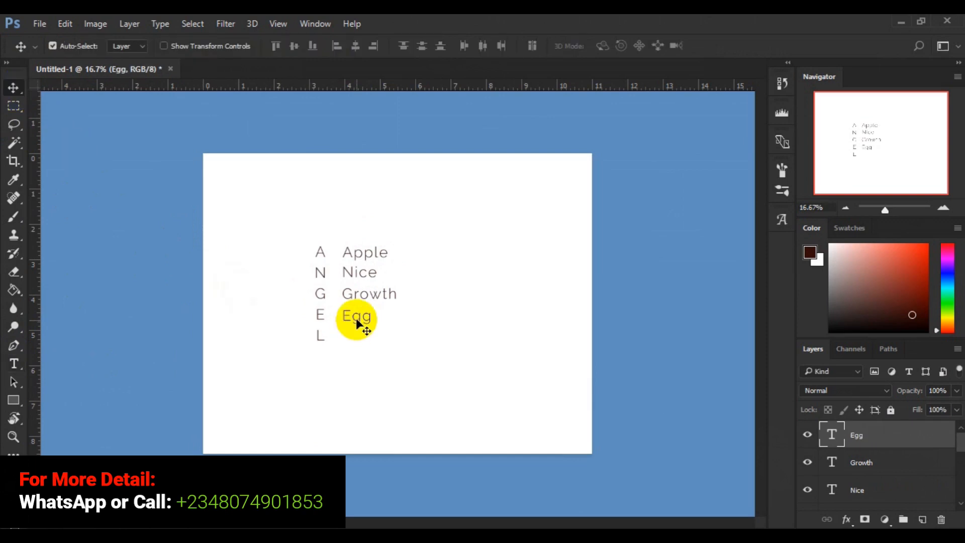
Duplicate the Egg text onto the line beside the letter L and change the copy to "lEG".
{"action": "mouse_move", "coordinate": [356, 322]}
{"action": "left_mouse_down"}
{"action": "mouse_move", "coordinate": [358, 346]}
{"action": "mouse_move", "coordinate": [352, 334]}
{"action": "left_mouse_up"}
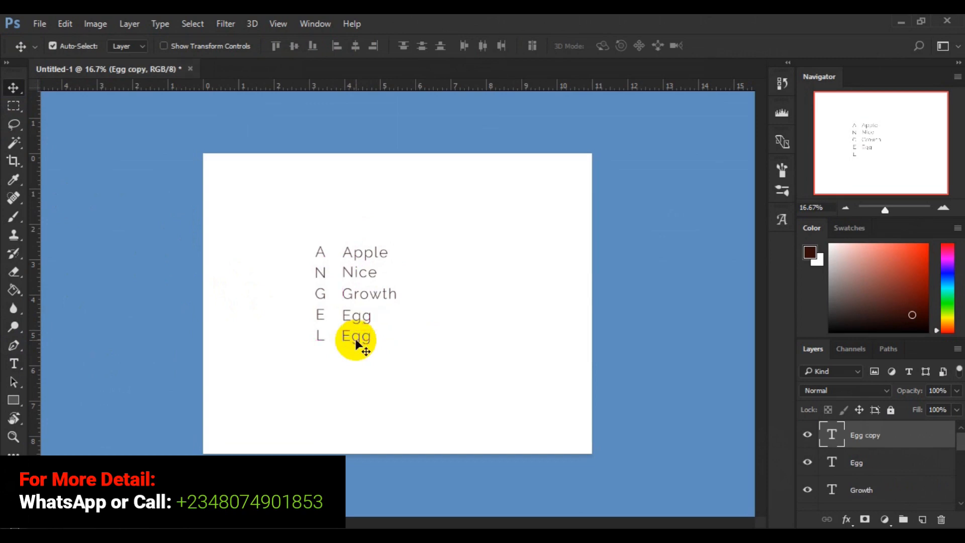
{"action": "left_click", "coordinate": [14, 363]}
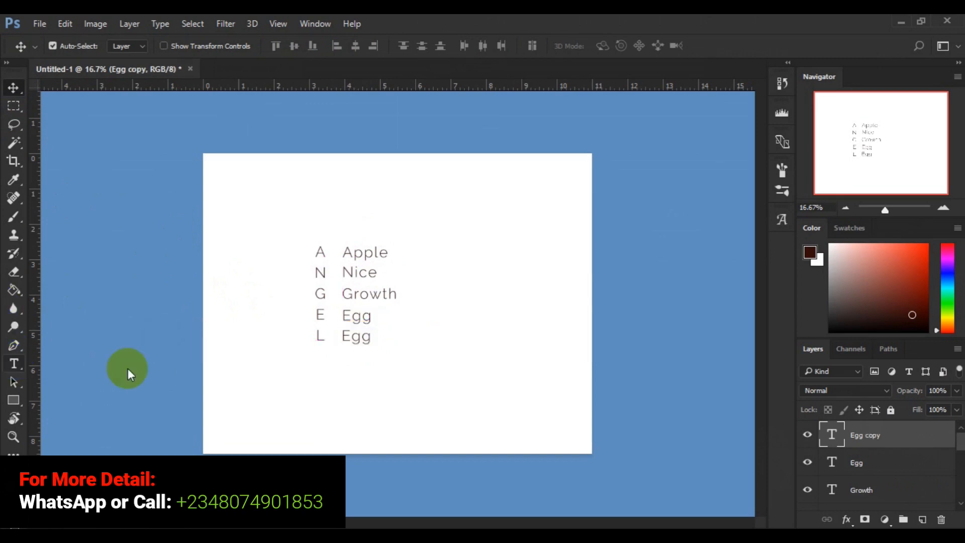
{"action": "left_click", "coordinate": [349, 337]}
{"action": "double_click", "coordinate": [350, 336]}
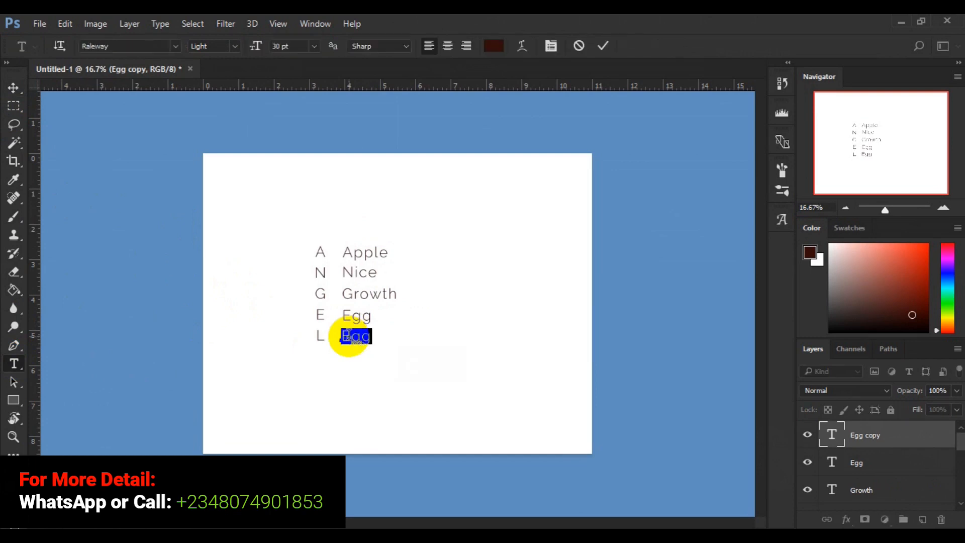
{"action": "left_click", "coordinate": [349, 335]}
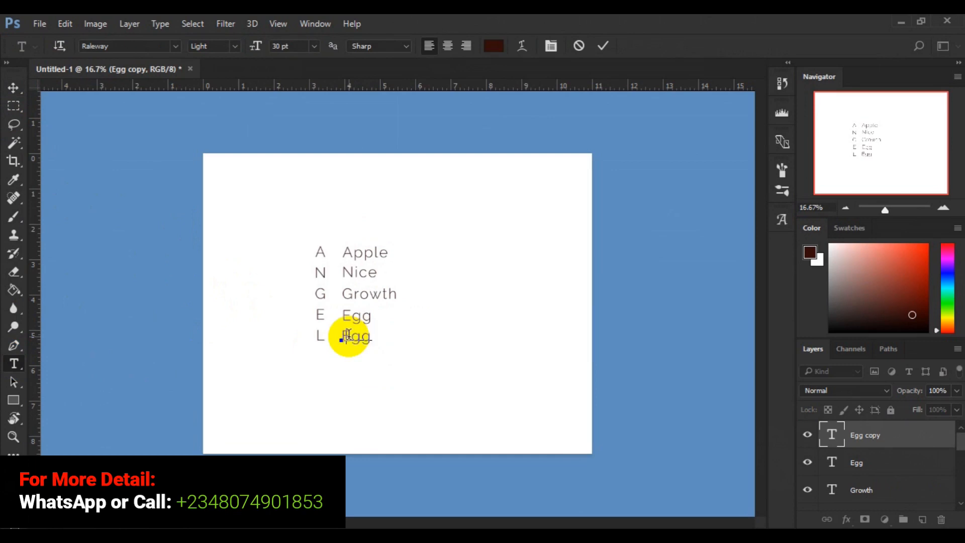
{"action": "left_click", "coordinate": [13, 95]}
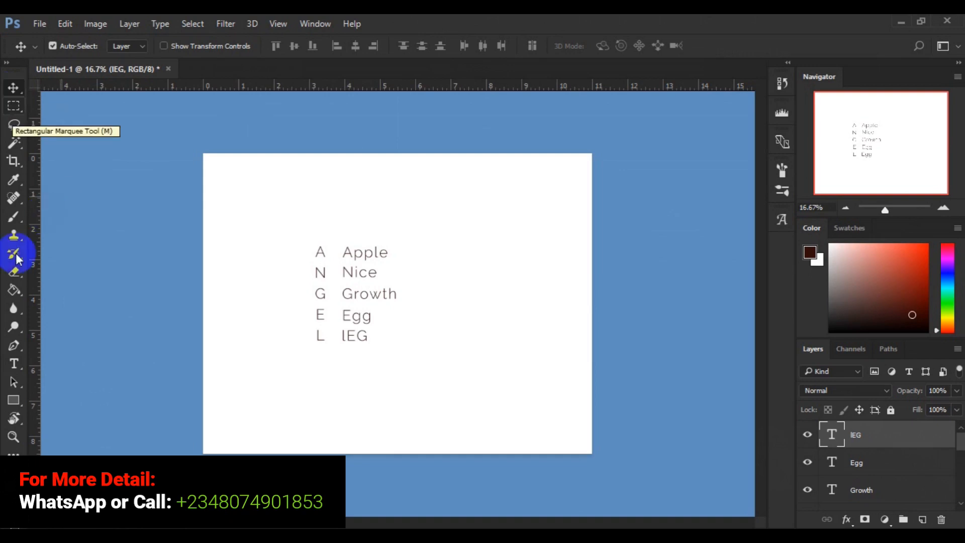
{"action": "left_click", "coordinate": [15, 363]}
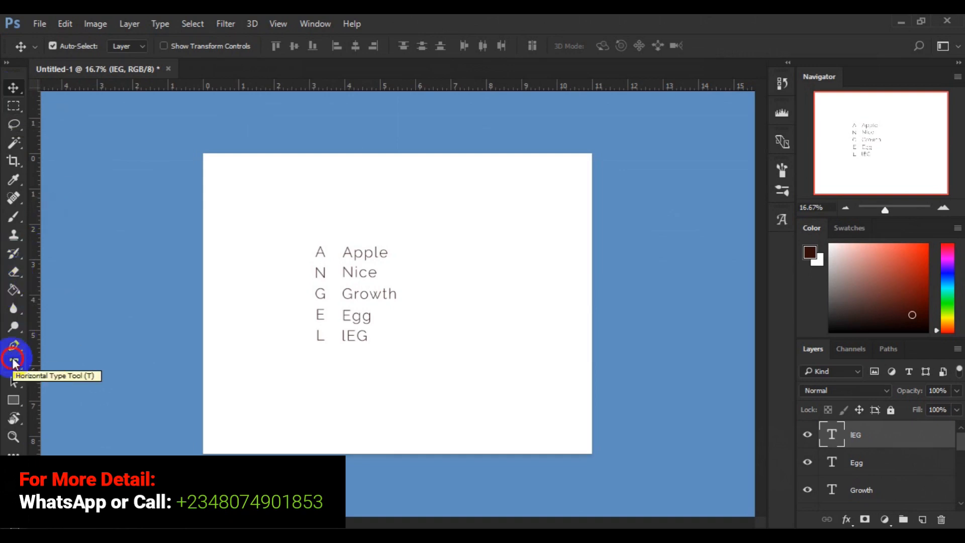
{"action": "left_click", "coordinate": [345, 336]}
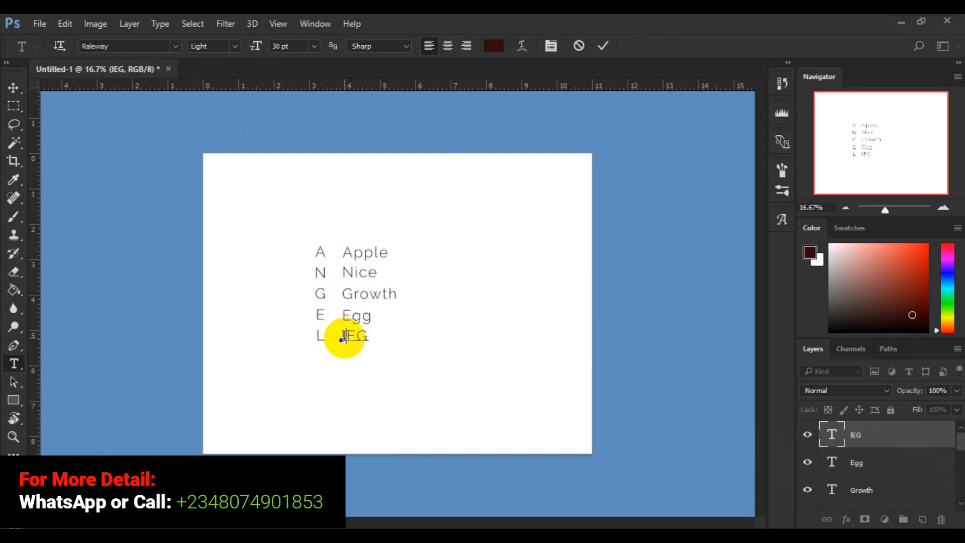
{"action": "double_click", "coordinate": [345, 336]}
{"action": "left_click", "coordinate": [344, 336]}
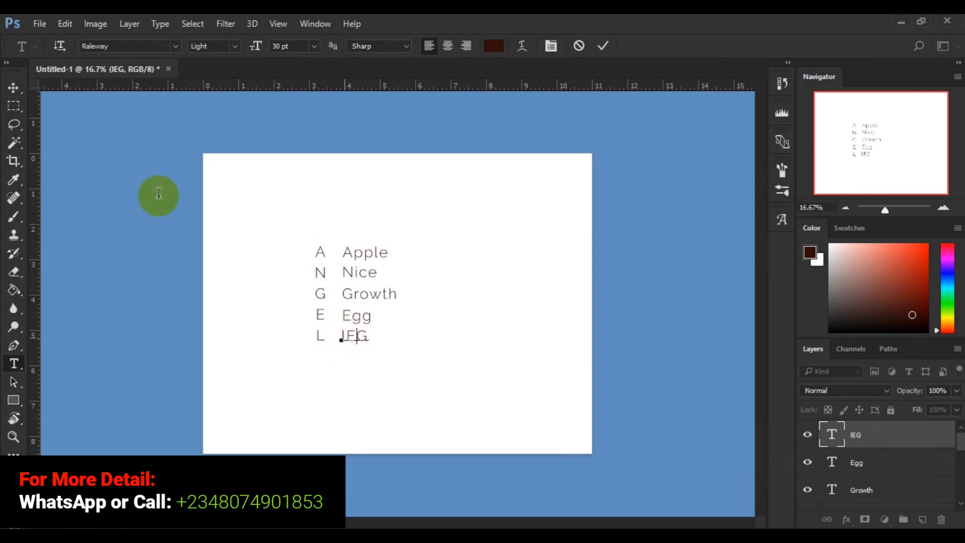
{"action": "left_click", "coordinate": [16, 93]}
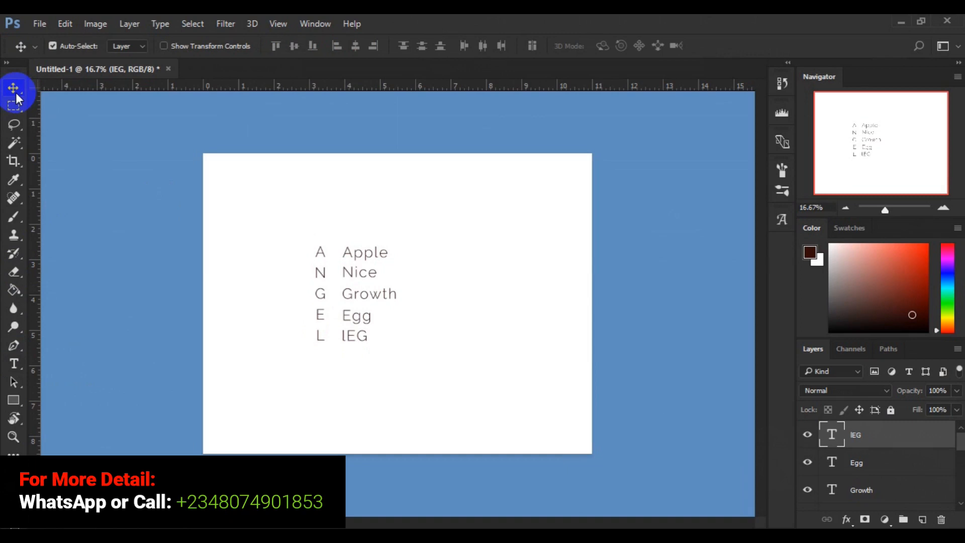
{"action": "left_click", "coordinate": [12, 366]}
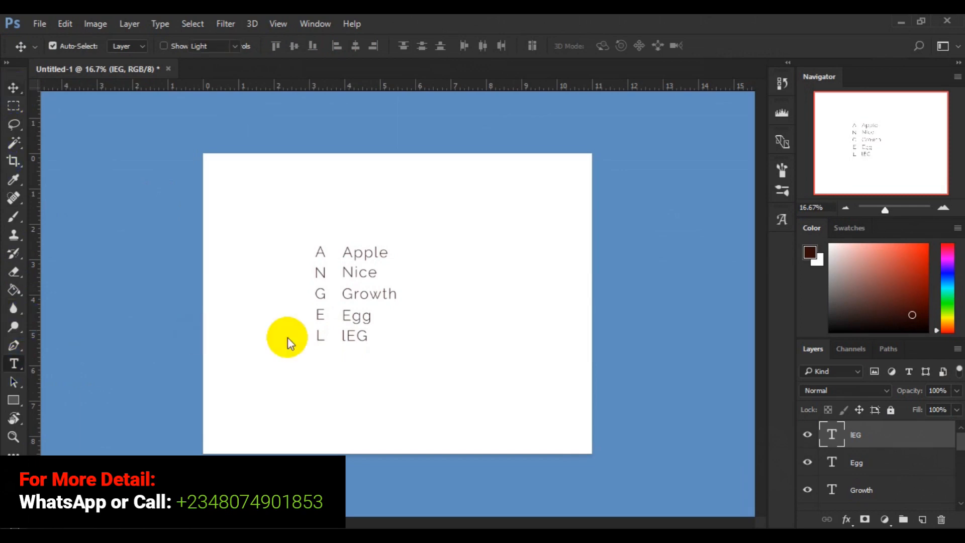
{"action": "left_click", "coordinate": [349, 336]}
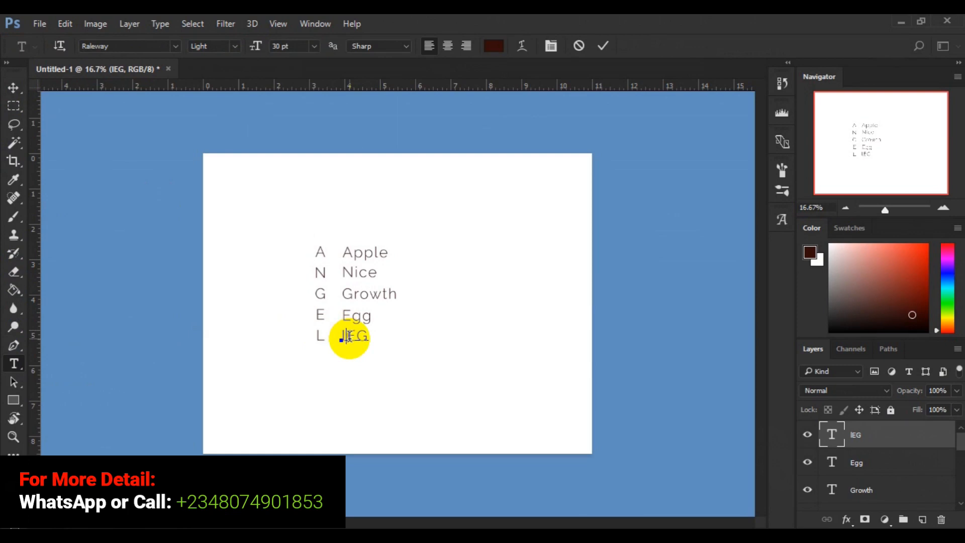
{"action": "double_click", "coordinate": [349, 336]}
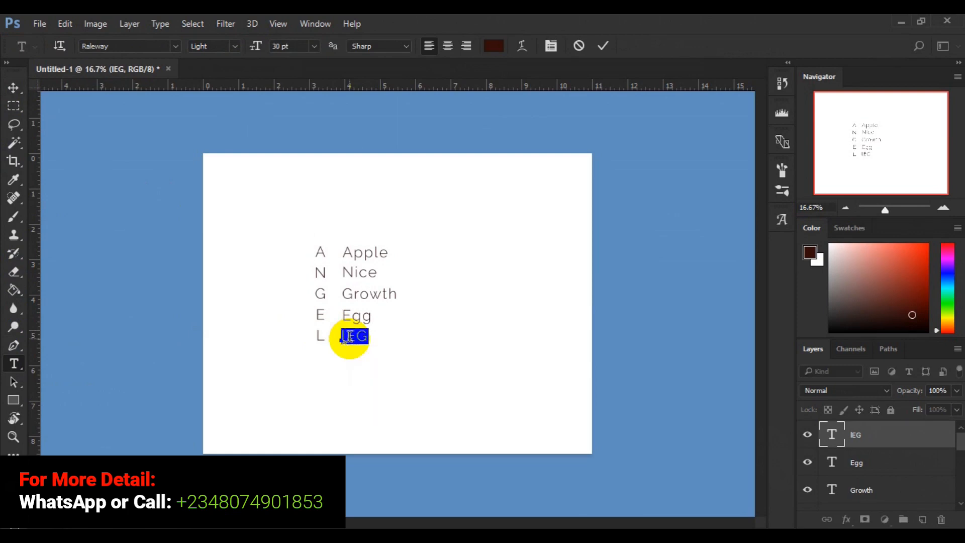
{"action": "left_click", "coordinate": [349, 336]}
{"action": "key", "text": "End"}
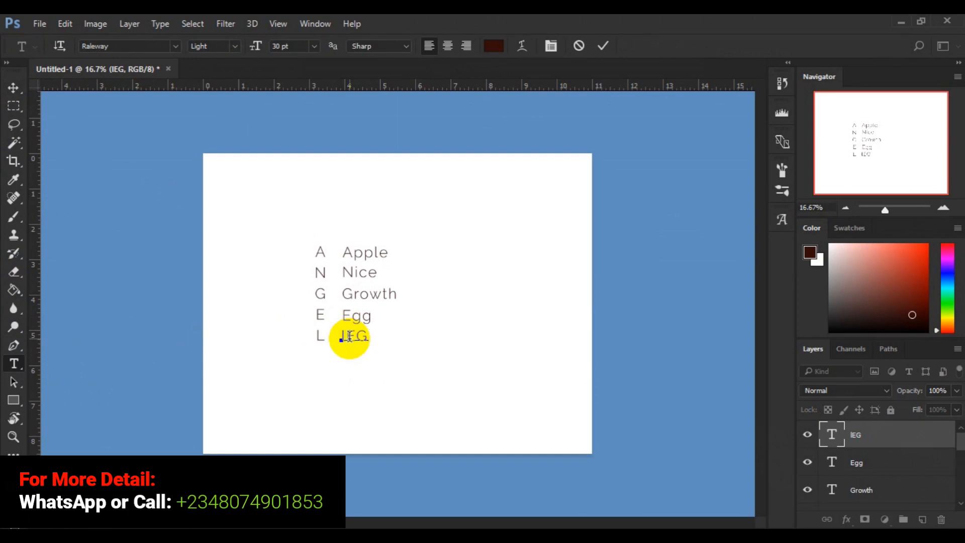
{"action": "left_click", "coordinate": [14, 92]}
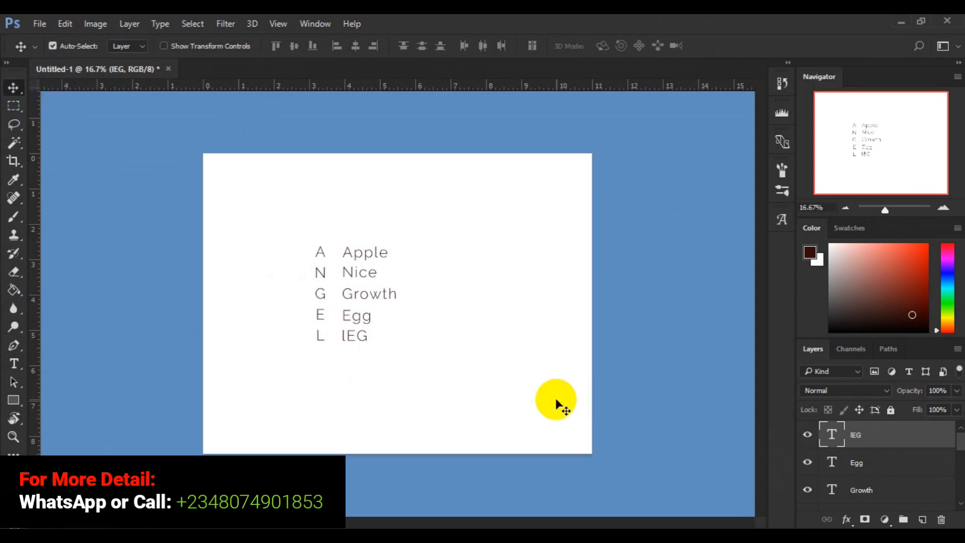
Delete the lEG text and duplicate the Egg text onto the line beside the letter L.
{"action": "key", "text": "Delete"}
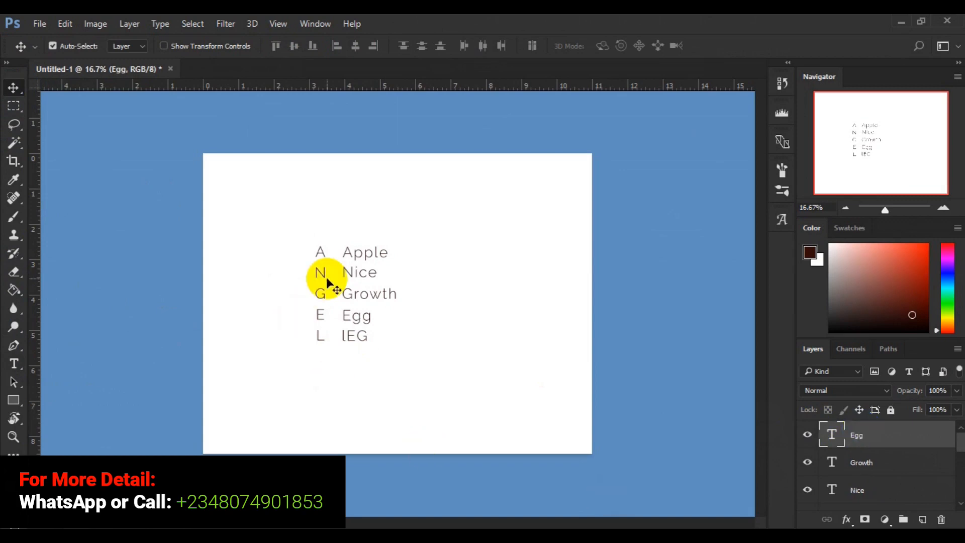
{"action": "left_click", "coordinate": [370, 312]}
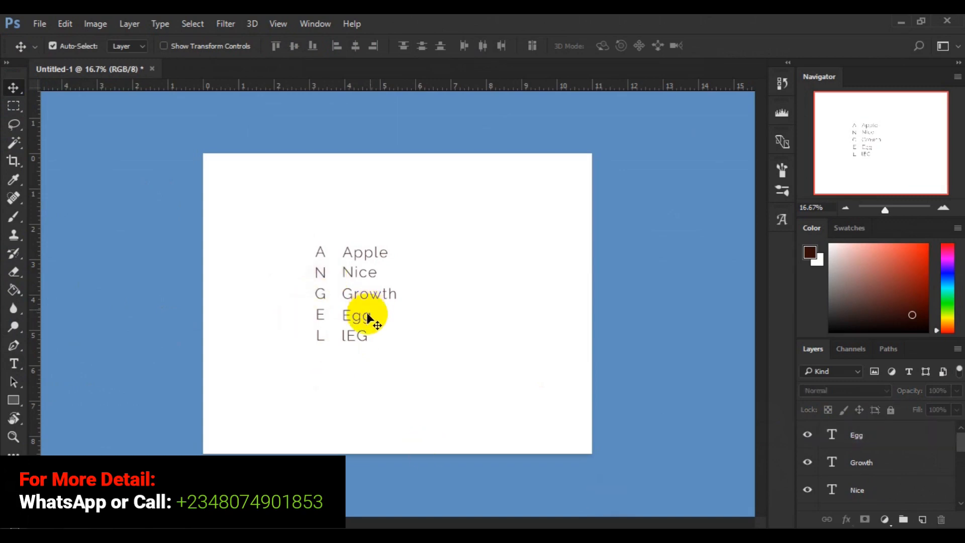
{"action": "left_click", "coordinate": [361, 321]}
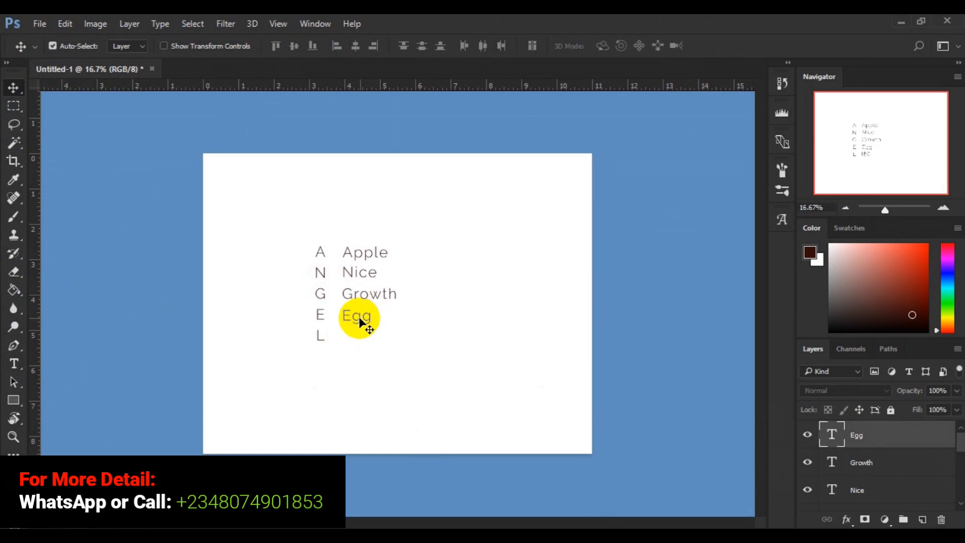
{"action": "left_click_drag", "start_coordinate": [361, 322], "coordinate": [358, 341]}
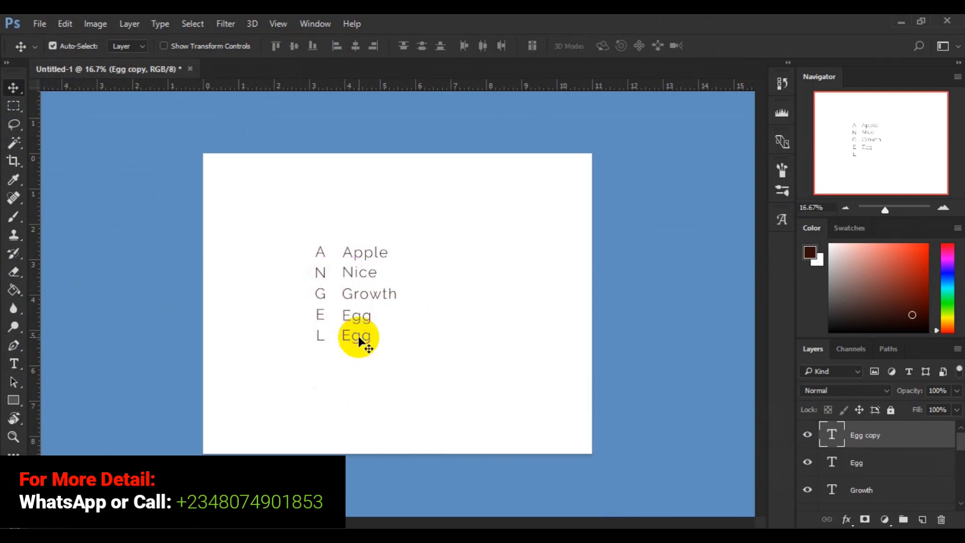
Change the copied Egg text beside the letter L to "lEG".
{"action": "left_click", "coordinate": [11, 367]}
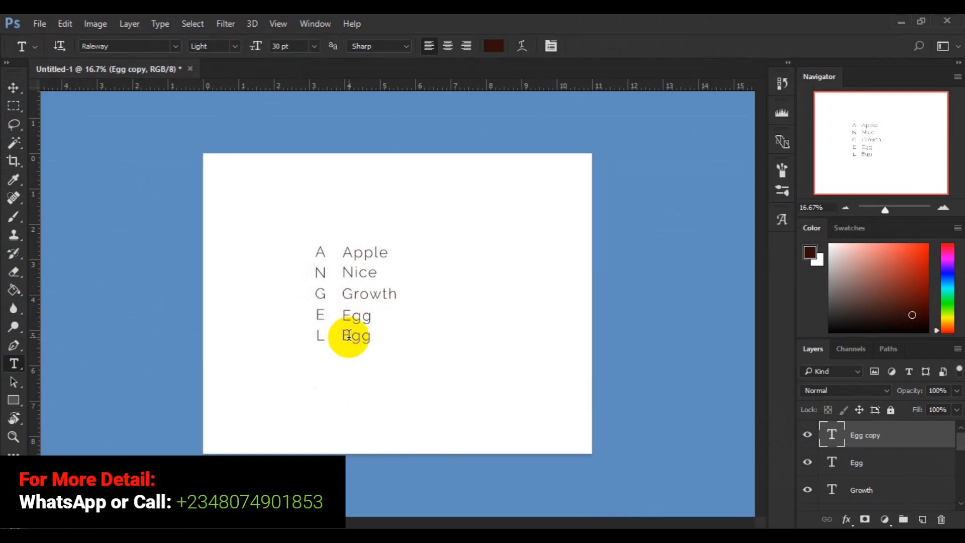
{"action": "left_click", "coordinate": [349, 335]}
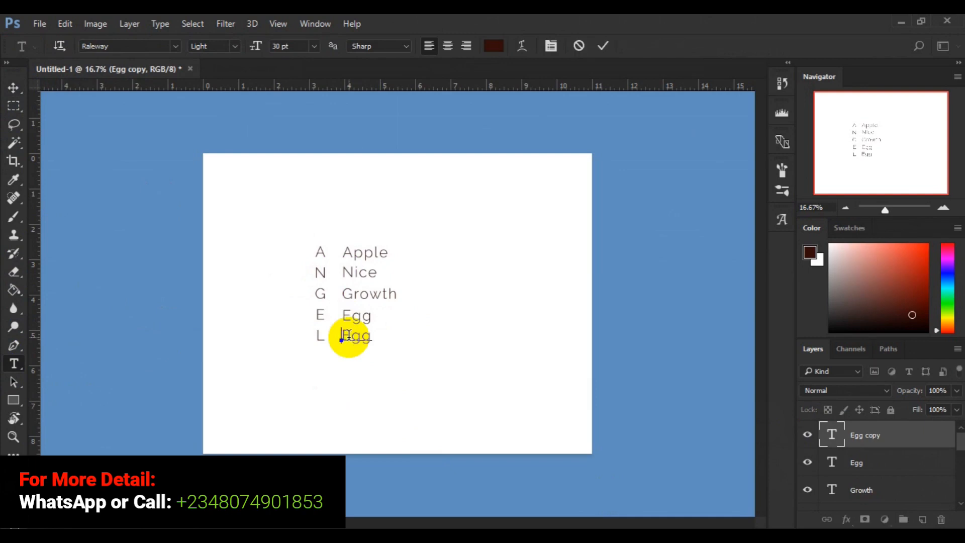
{"action": "double_click", "coordinate": [348, 335]}
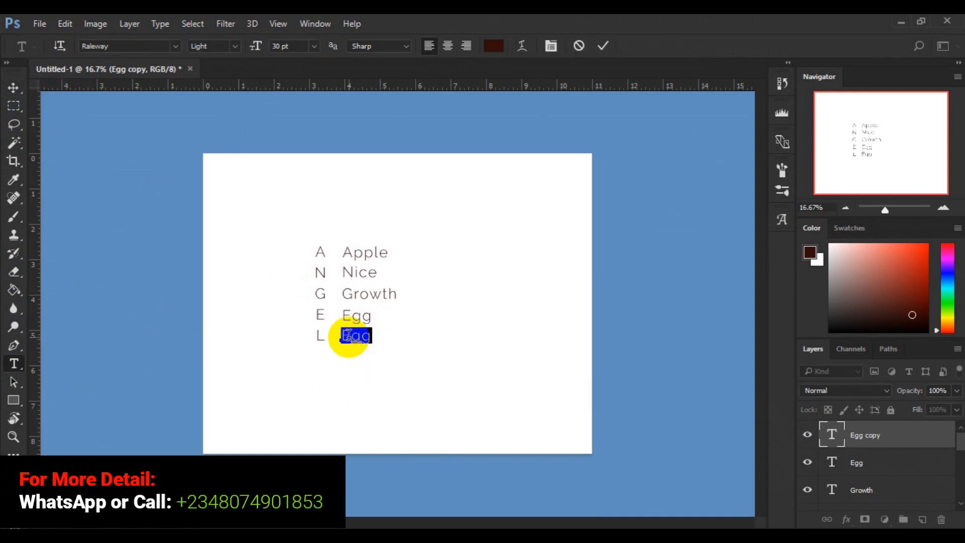
{"action": "left_click", "coordinate": [348, 336]}
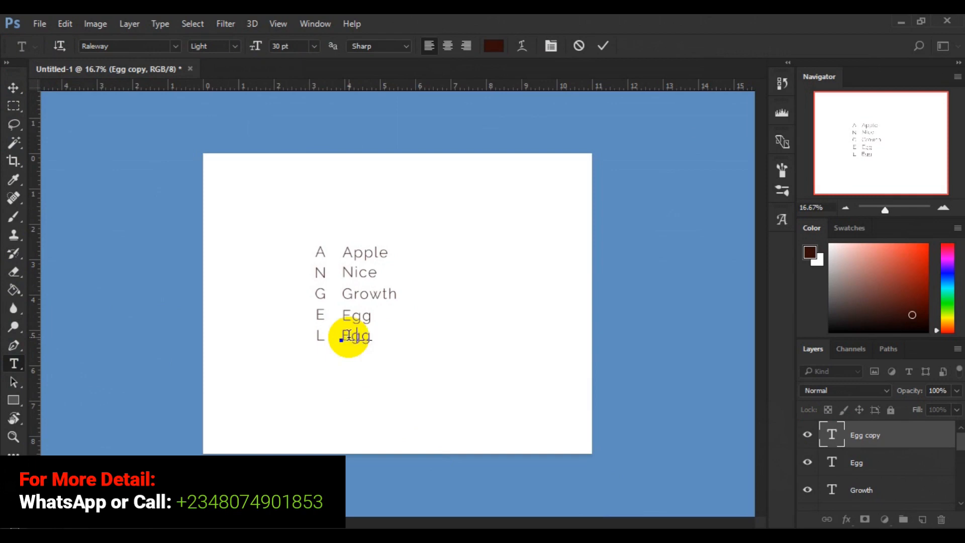
{"action": "left_click", "coordinate": [12, 88]}
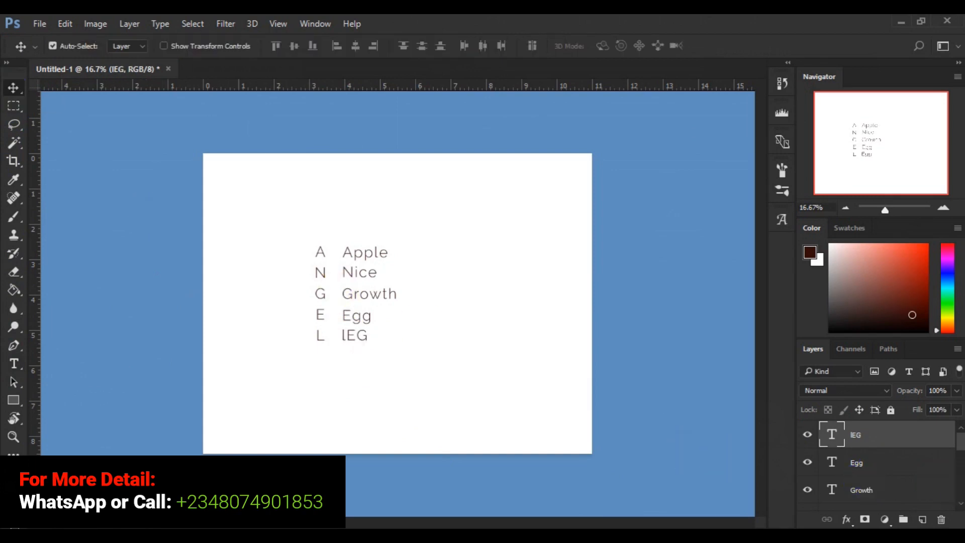
Group the text layers from lEG through ANGEL and hide the group so the canvas is empty.
{"action": "left_click", "coordinate": [961, 505]}
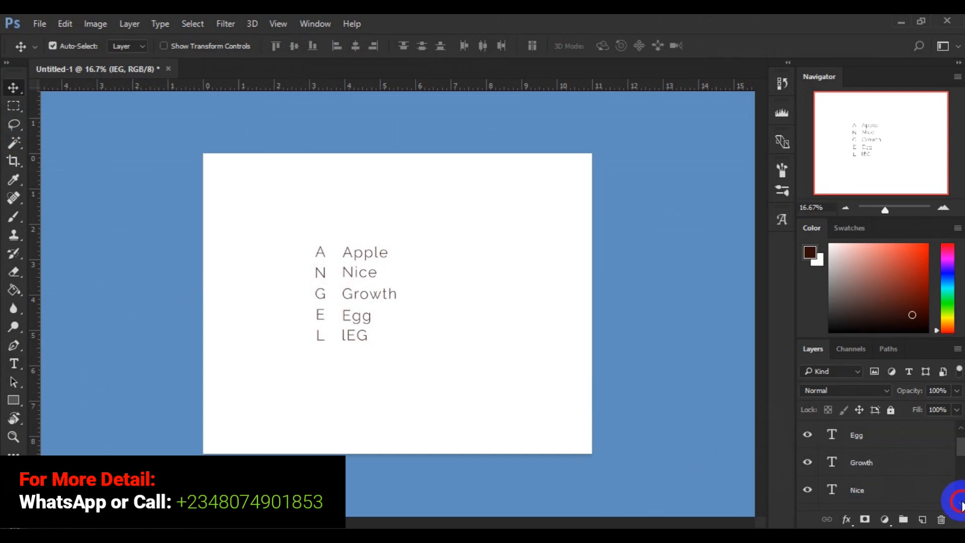
{"action": "left_click", "coordinate": [961, 504]}
{"action": "left_click", "coordinate": [961, 504]}
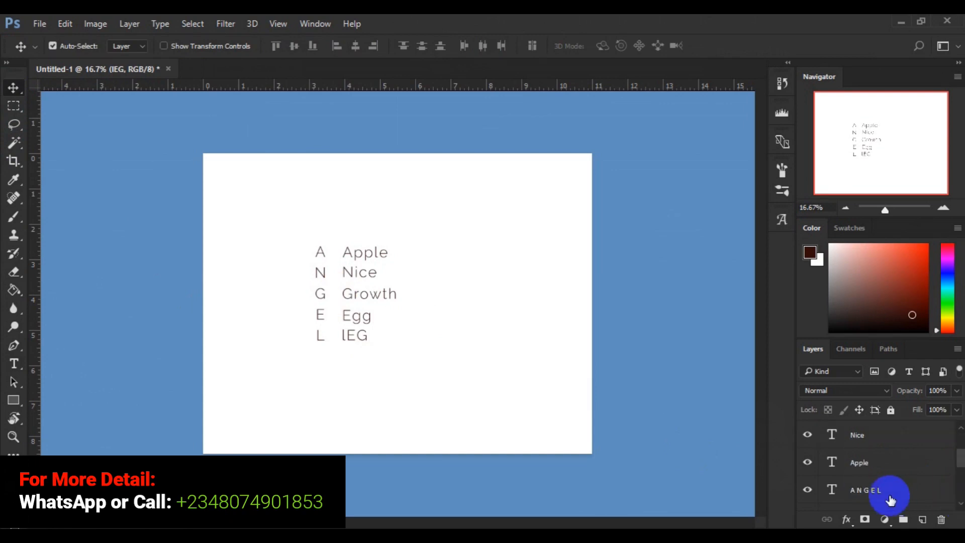
{"action": "left_click", "coordinate": [890, 500], "text": "shift"}
{"action": "key", "text": "ctrl+g"}
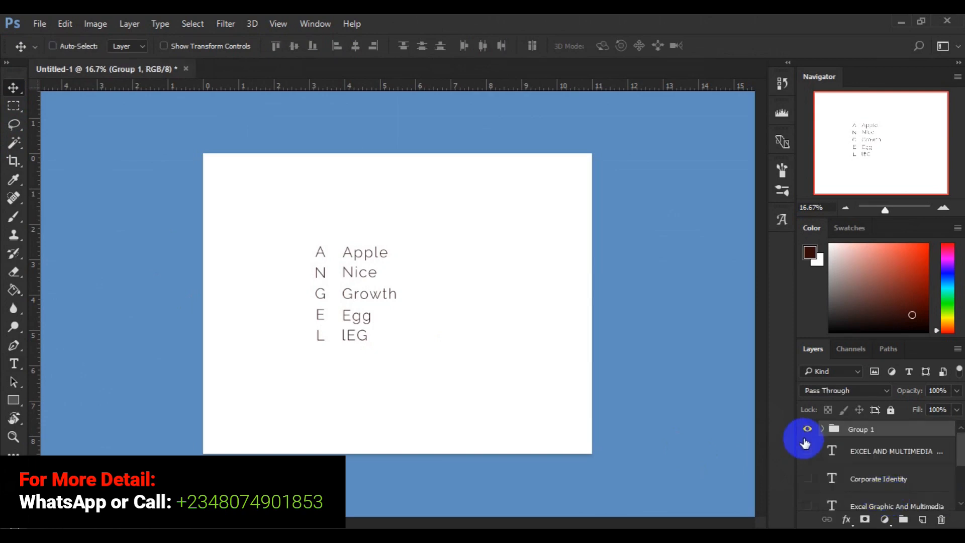
{"action": "left_click", "coordinate": [807, 430]}
{"action": "left_click", "coordinate": [573, 481]}
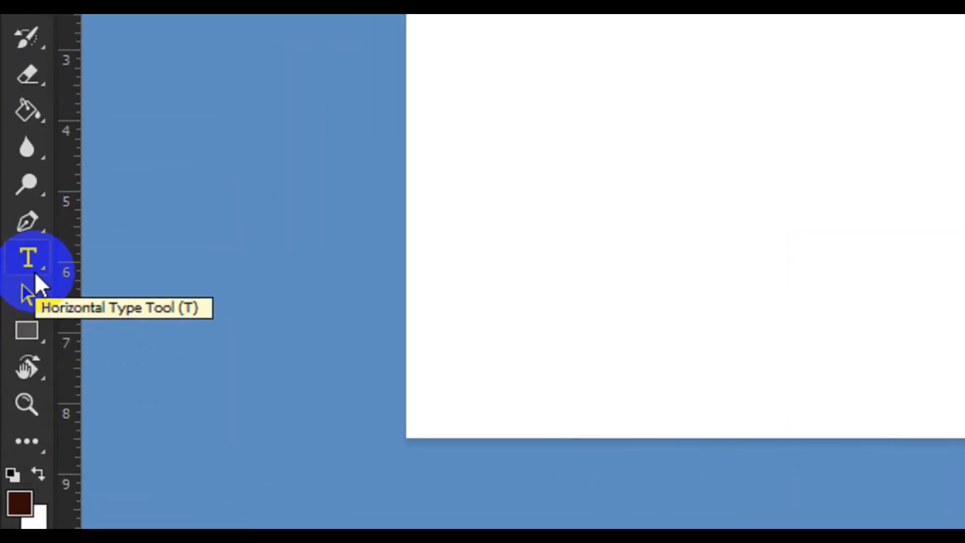
Create a vertical selection reading "excel" near the canvas's upper-left corner with the Vertical Type Mask tool.
{"action": "left_click", "coordinate": [18, 371]}
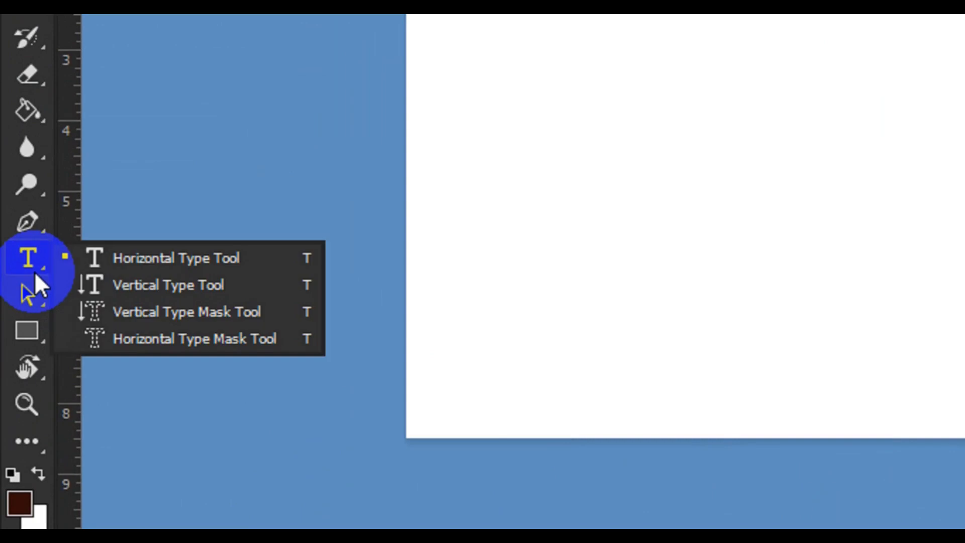
{"action": "left_click", "coordinate": [151, 314]}
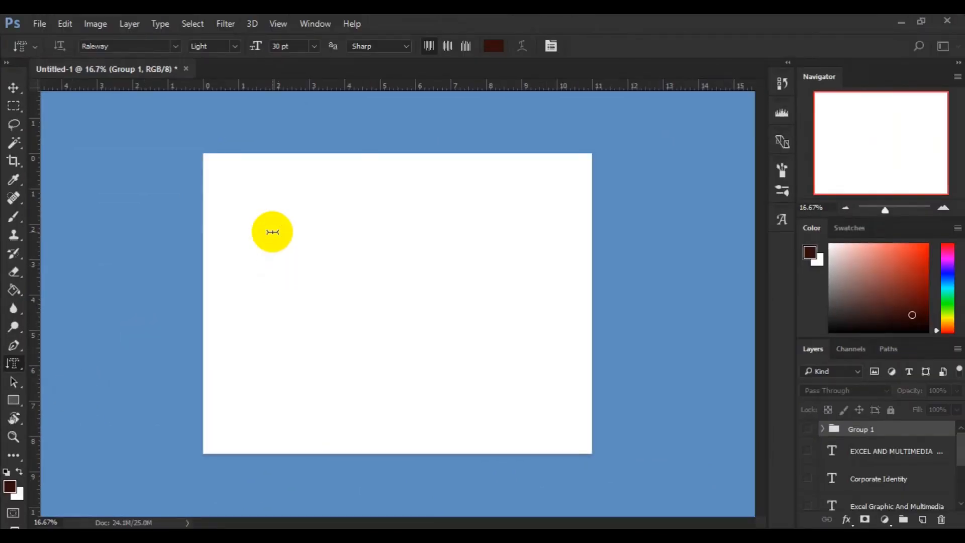
{"action": "left_click", "coordinate": [272, 232]}
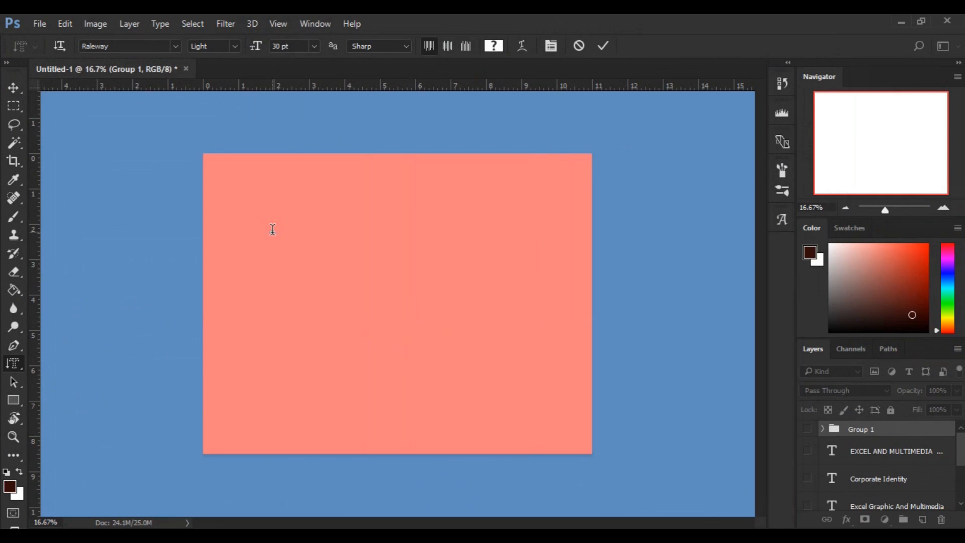
{"action": "left_click", "coordinate": [272, 229]}
{"action": "type", "text": "exce"}
{"action": "left_click", "coordinate": [17, 106]}
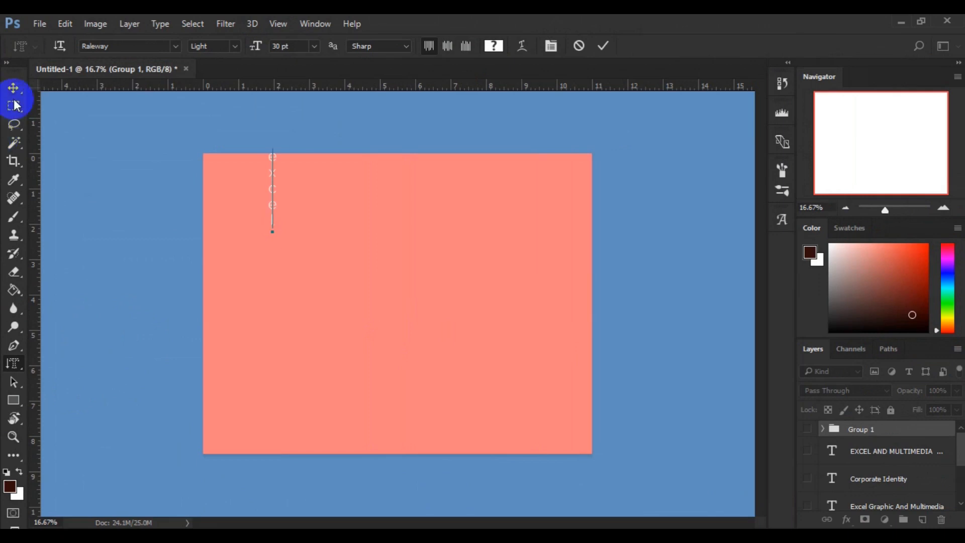
Try to transform and move the vertical excel selection, and deselect it.
{"action": "left_click", "coordinate": [273, 201]}
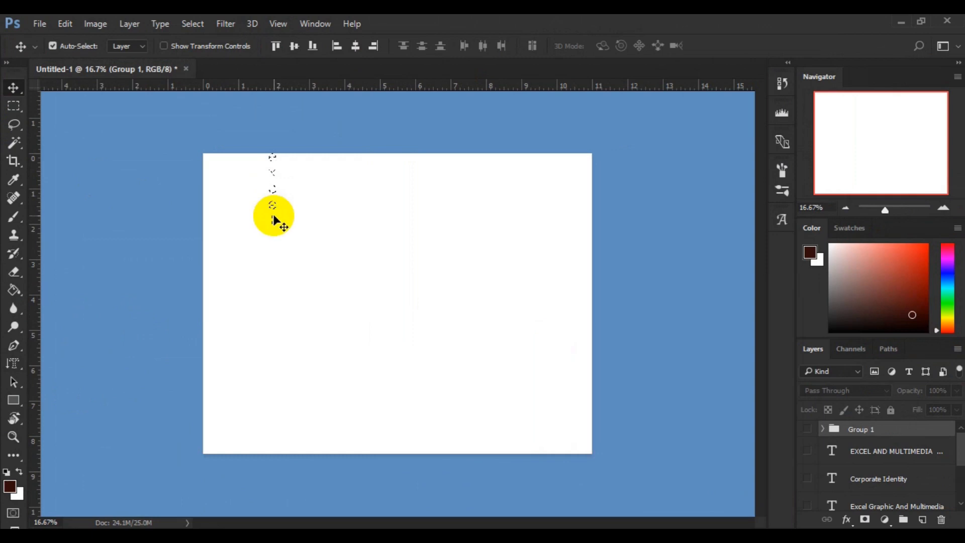
{"action": "key", "text": "ctrl+t"}
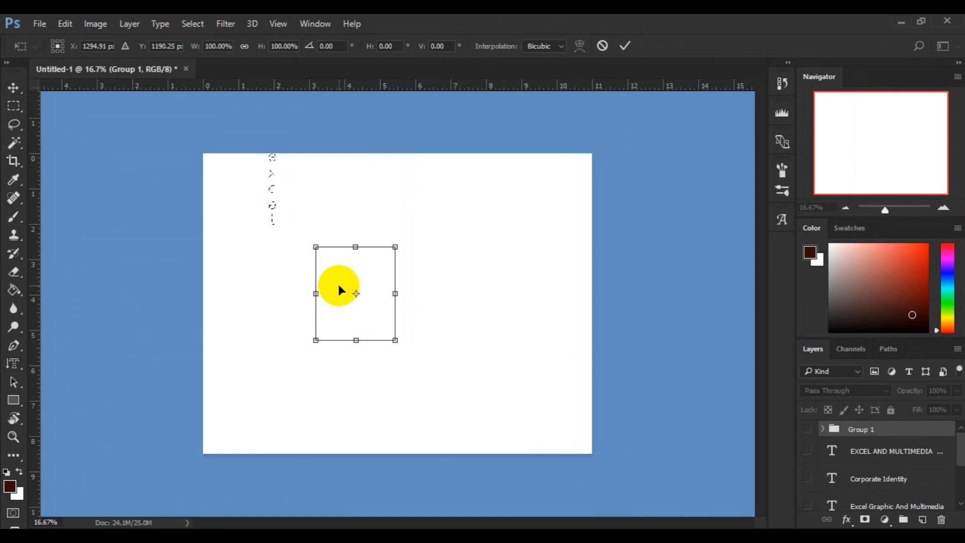
{"action": "key", "text": "Return"}
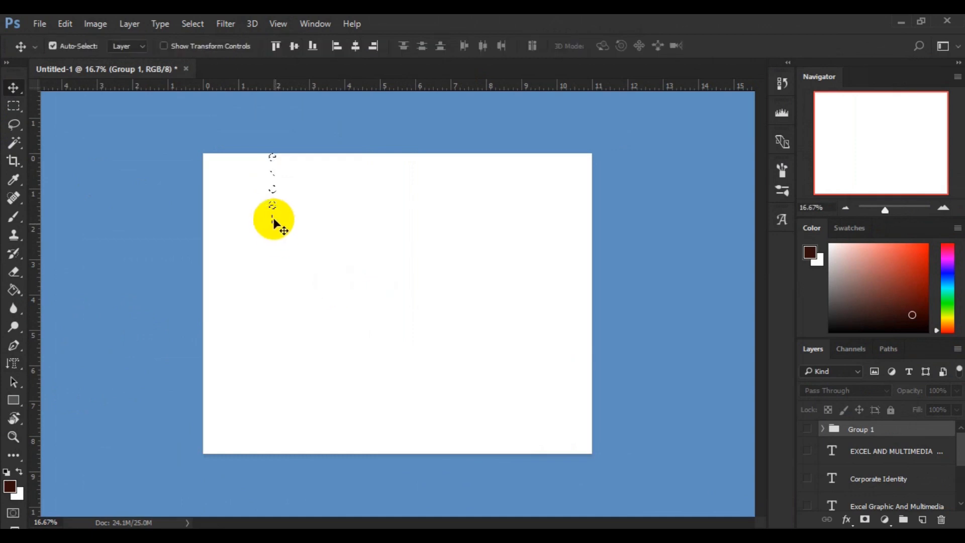
{"action": "left_click", "coordinate": [272, 221]}
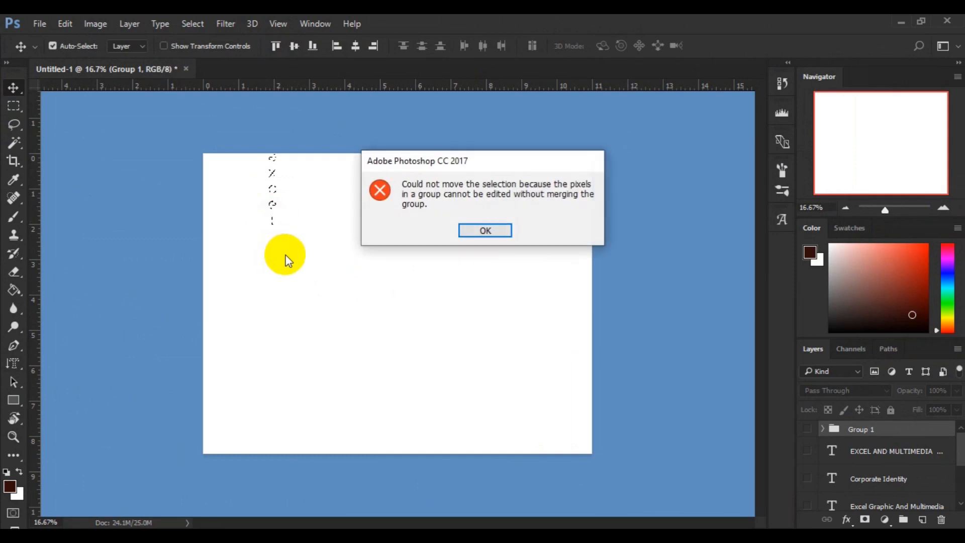
{"action": "left_click", "coordinate": [467, 231]}
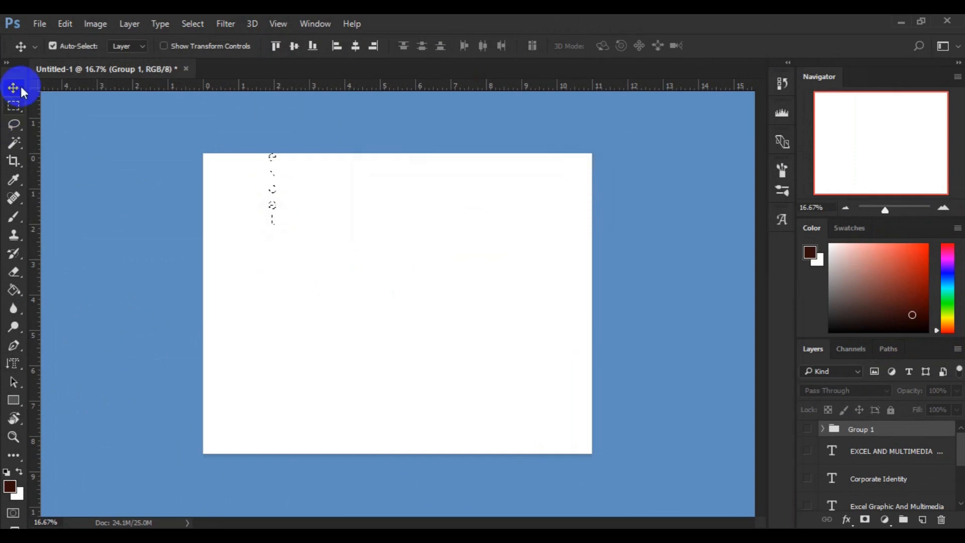
{"action": "key", "text": "ctrl"}
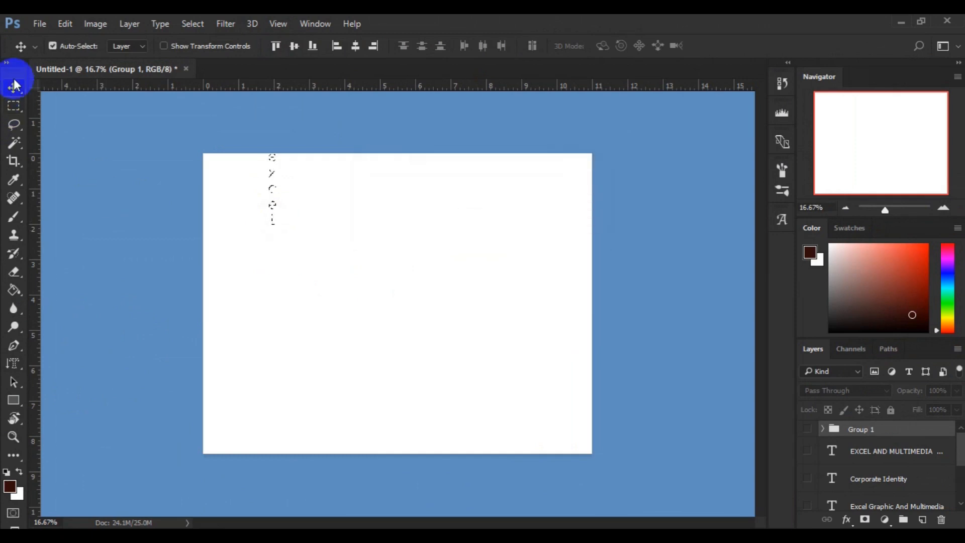
{"action": "key", "text": "ctrl+d"}
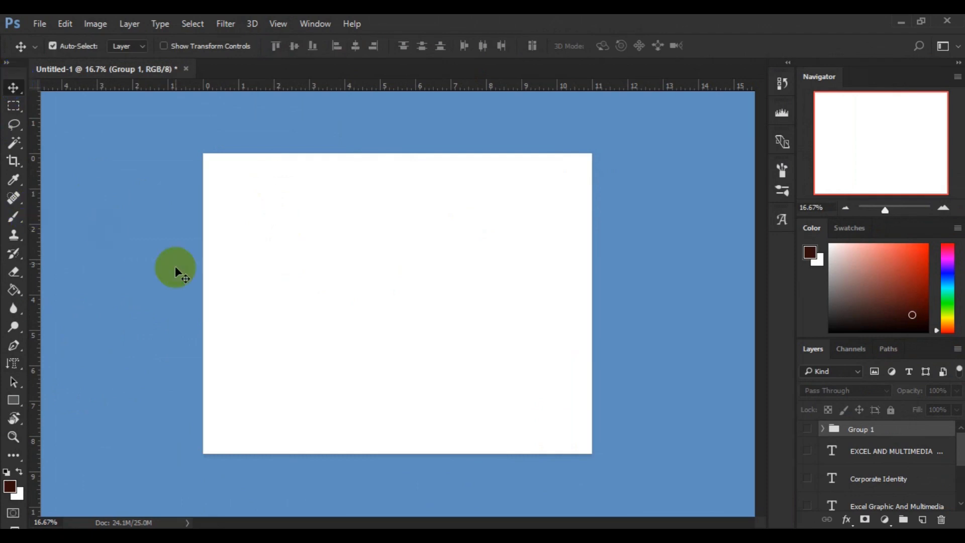
Create a vertical selection reading "excel" at 72 pt, starting above the canvas, with the Vertical Type Mask tool.
{"action": "left_click", "coordinate": [18, 371]}
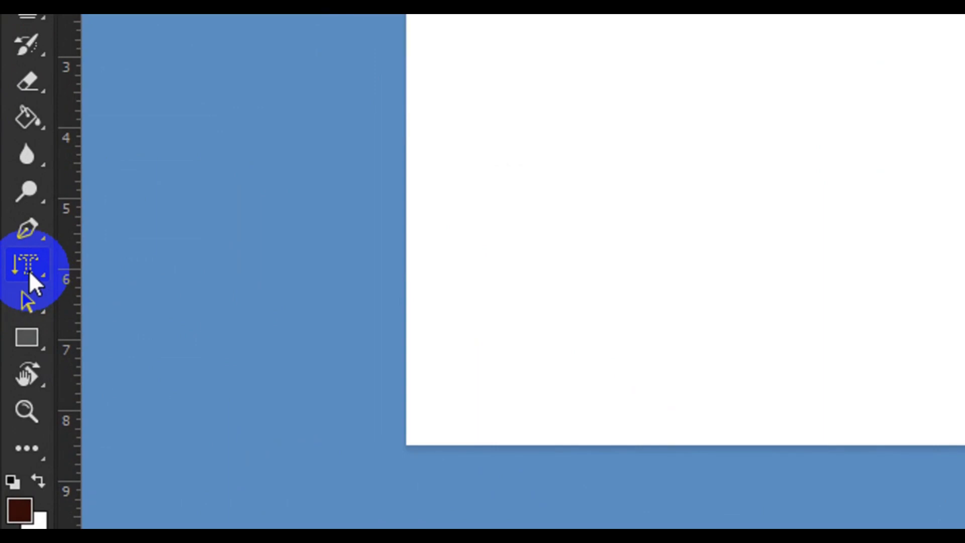
{"action": "right_click", "coordinate": [29, 273]}
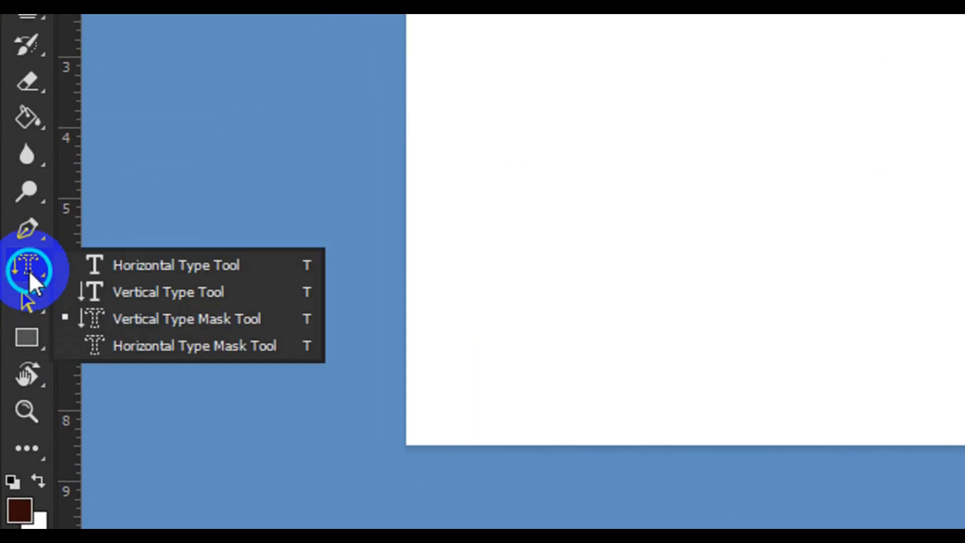
{"action": "left_click", "coordinate": [131, 322]}
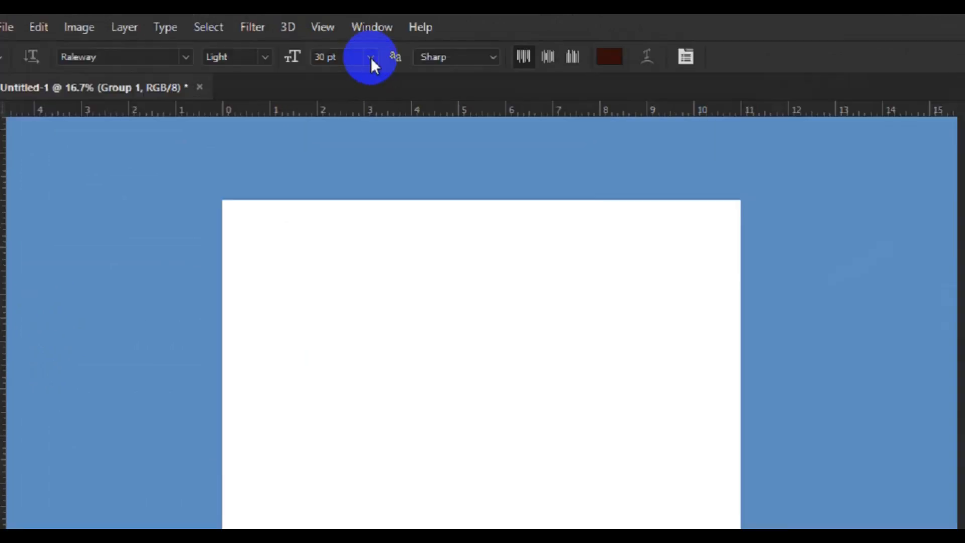
{"action": "left_click", "coordinate": [483, 79]}
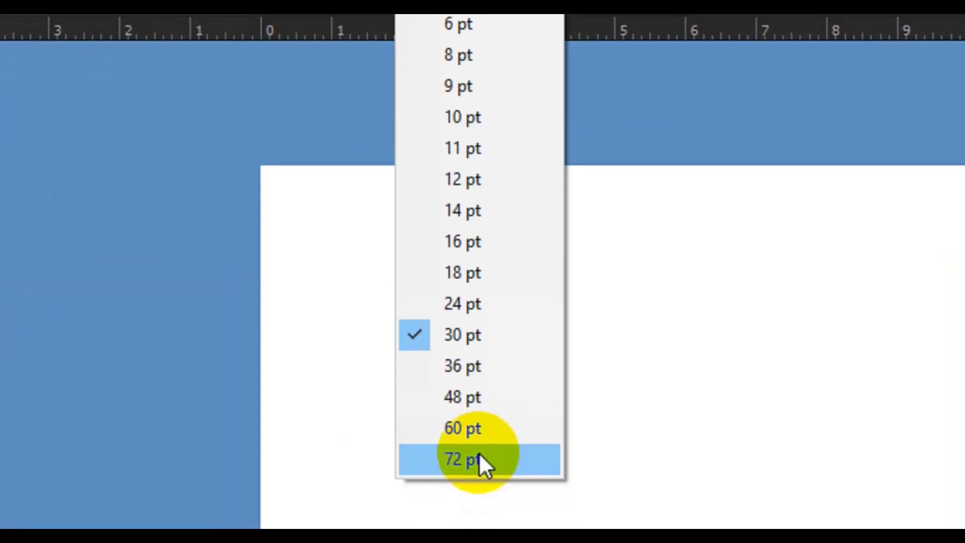
{"action": "left_click", "coordinate": [479, 455]}
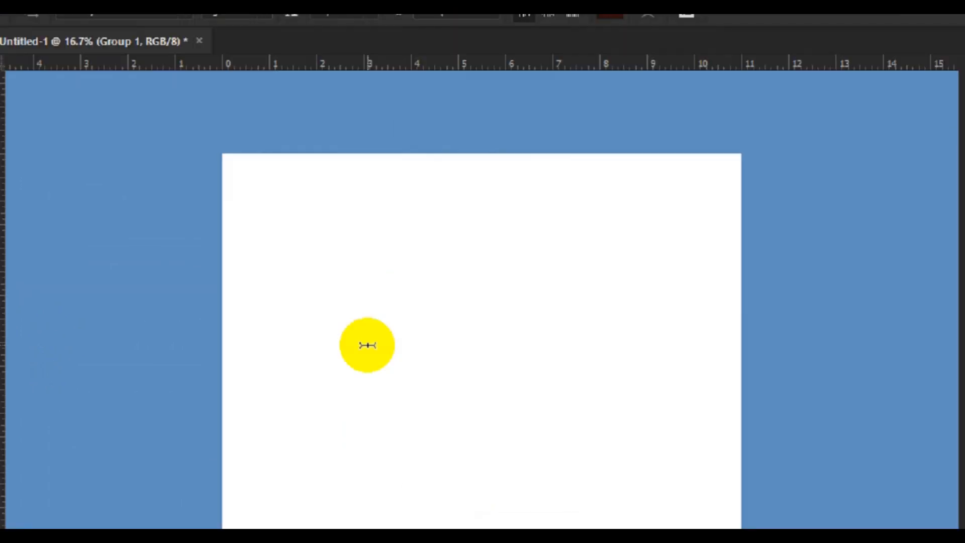
{"action": "left_click", "coordinate": [409, 294]}
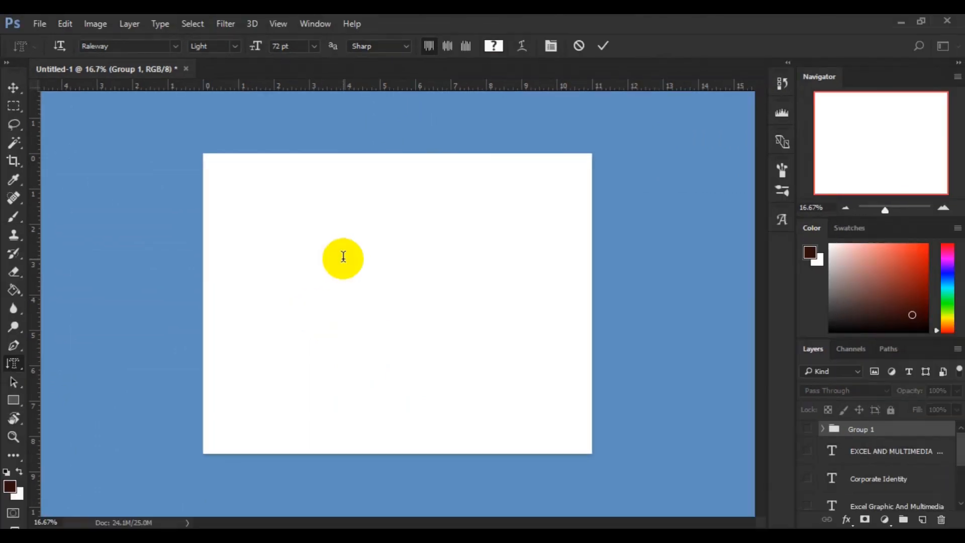
{"action": "left_click", "coordinate": [343, 257]}
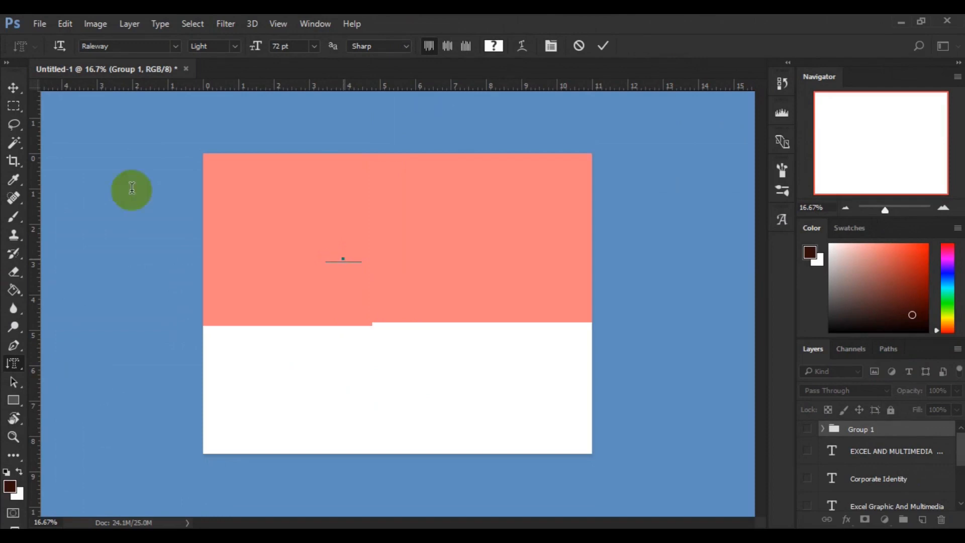
{"action": "left_click", "coordinate": [15, 91]}
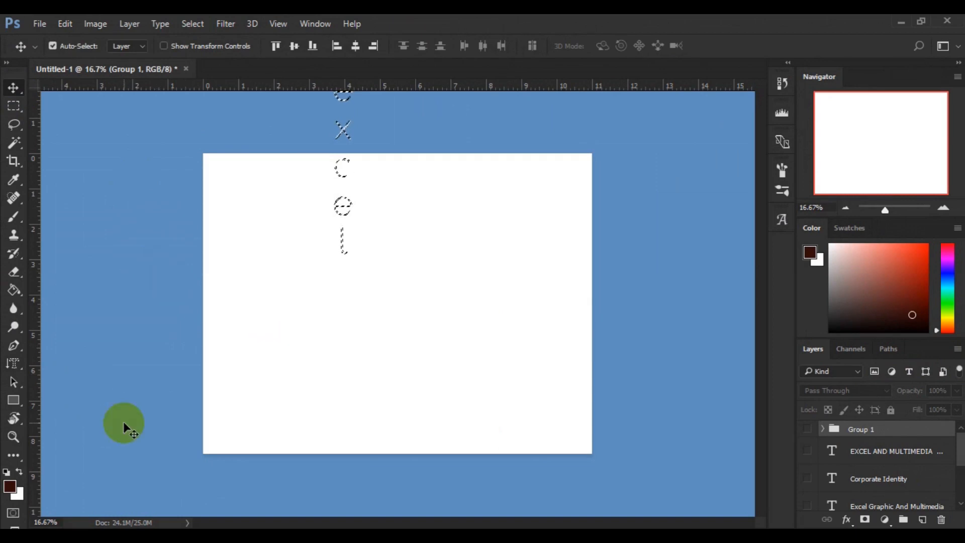
Fill the vertical excel selection with the dark brown foreground color on a new layer and deselect it.
{"action": "left_click", "coordinate": [15, 291]}
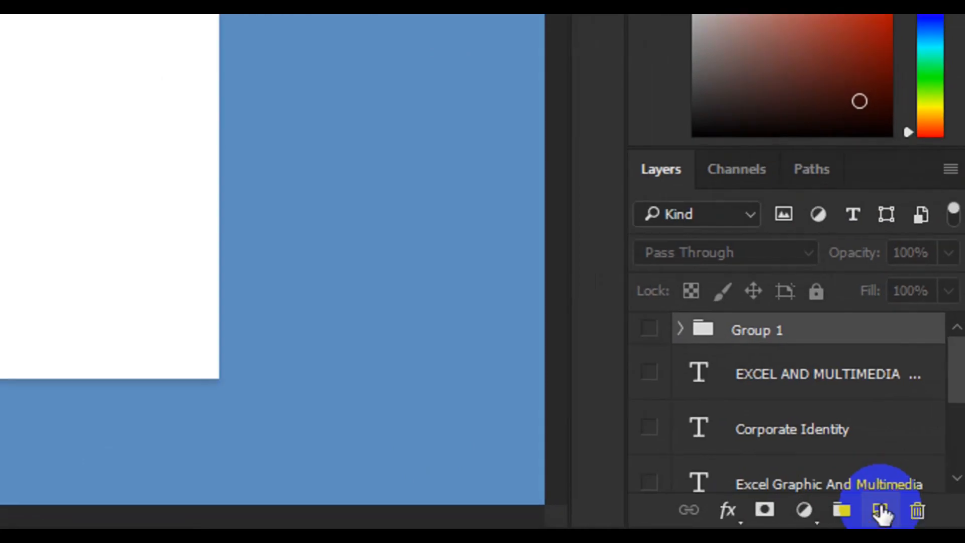
{"action": "left_click", "coordinate": [882, 513]}
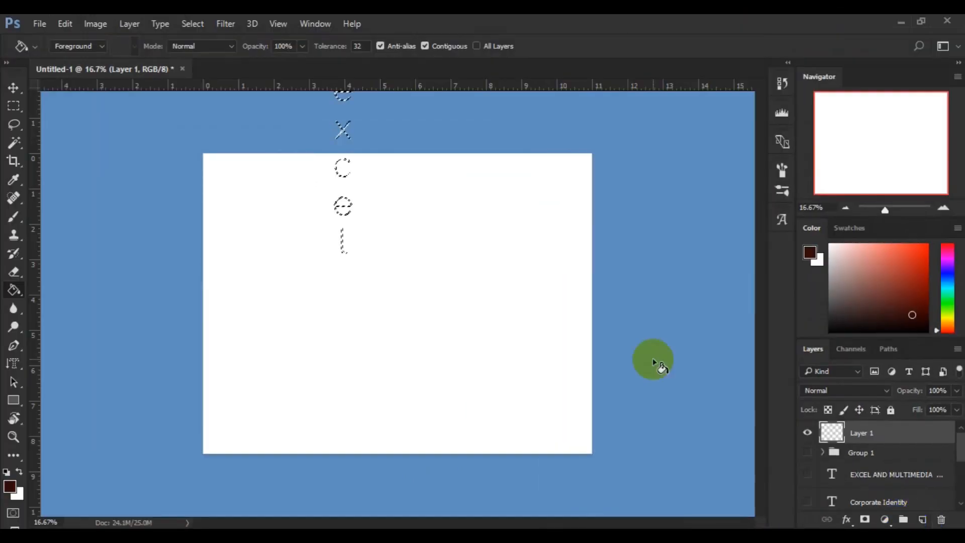
{"action": "left_click", "coordinate": [336, 210]}
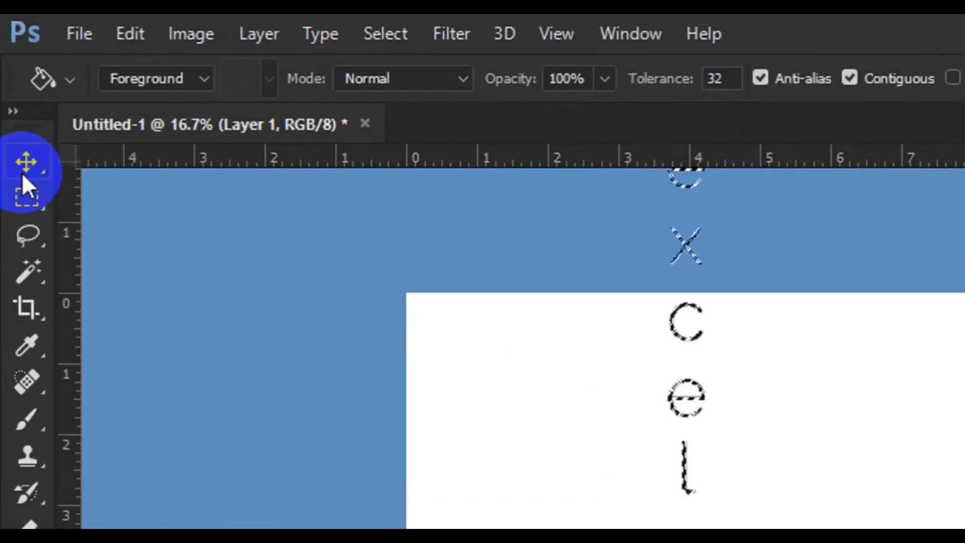
{"action": "left_click", "coordinate": [23, 173]}
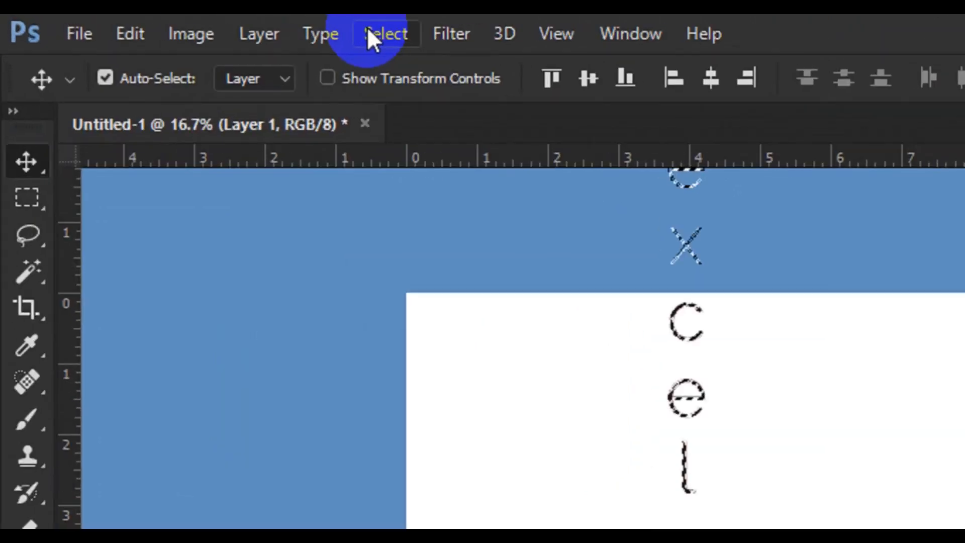
{"action": "left_click", "coordinate": [368, 31]}
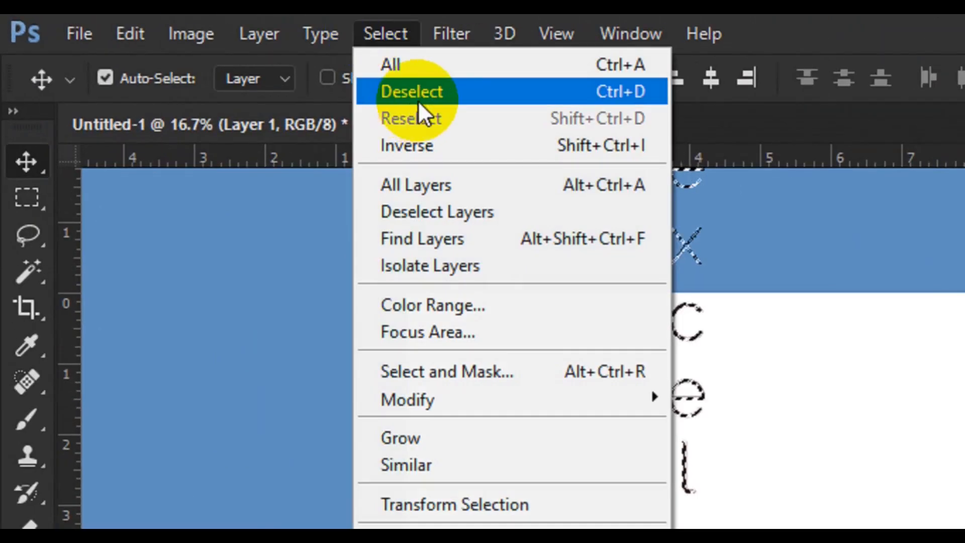
{"action": "left_click", "coordinate": [415, 94]}
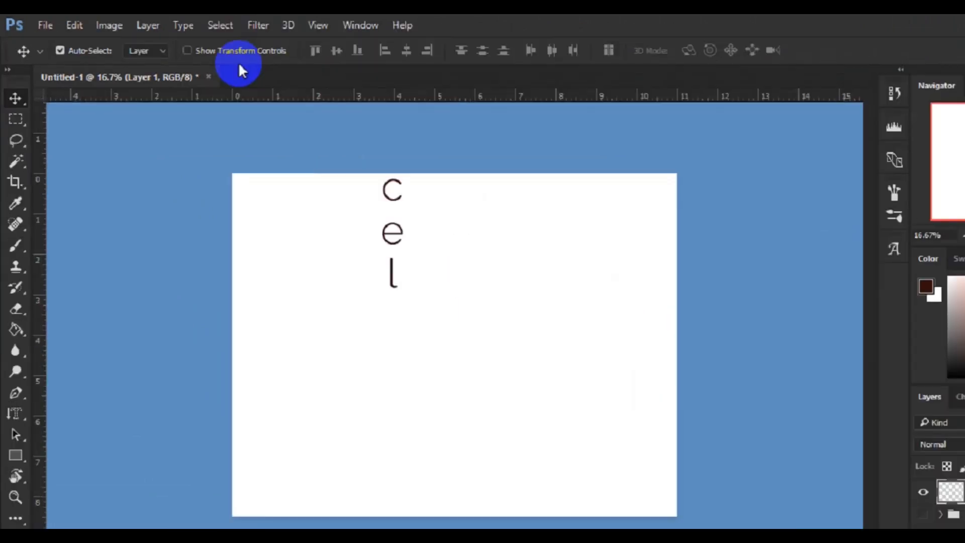
Move the filled vertical letters down to the middle of the canvas and delete their layer.
{"action": "left_click", "coordinate": [393, 234]}
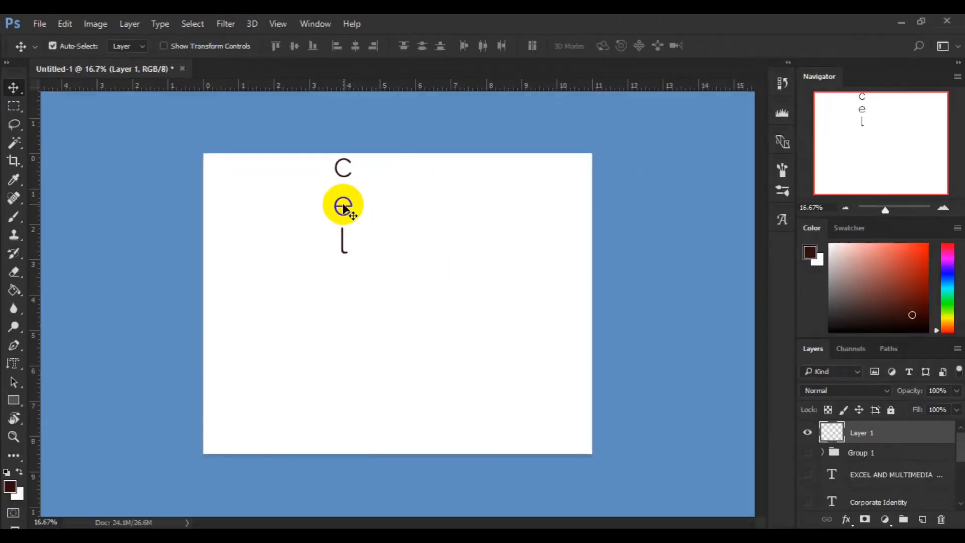
{"action": "left_click_drag", "start_coordinate": [343, 206], "coordinate": [340, 245]}
{"action": "left_click_drag", "start_coordinate": [322, 343], "coordinate": [351, 351]}
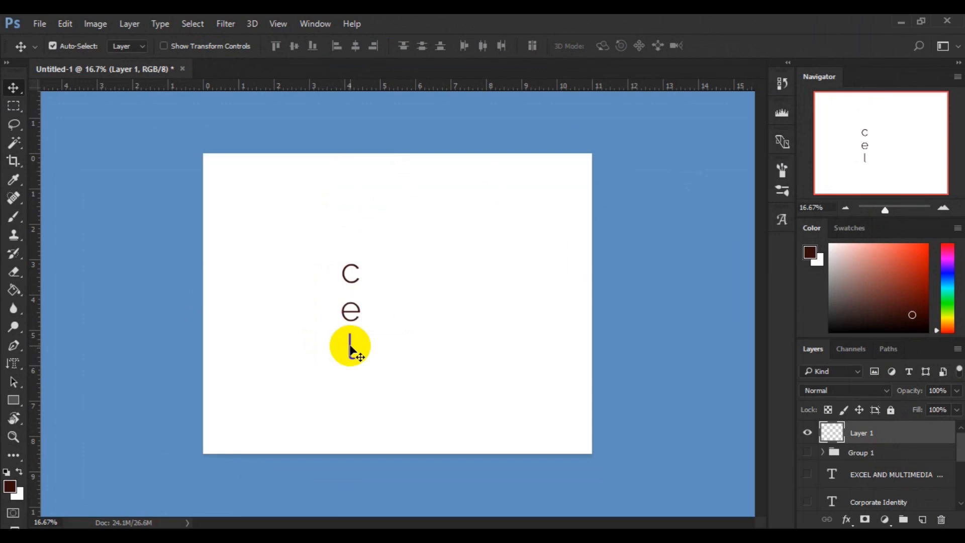
{"action": "key", "text": "Delete"}
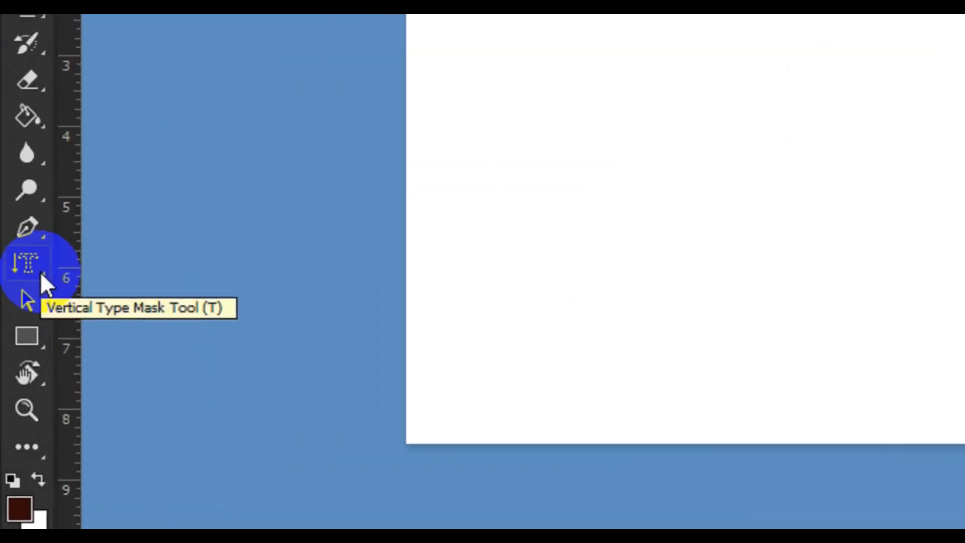
Create a horizontal selection reading "EXCEL" in 136 pt Bebas on the canvas's left half with the Horizontal Type Mask tool.
{"action": "left_click", "coordinate": [21, 369]}
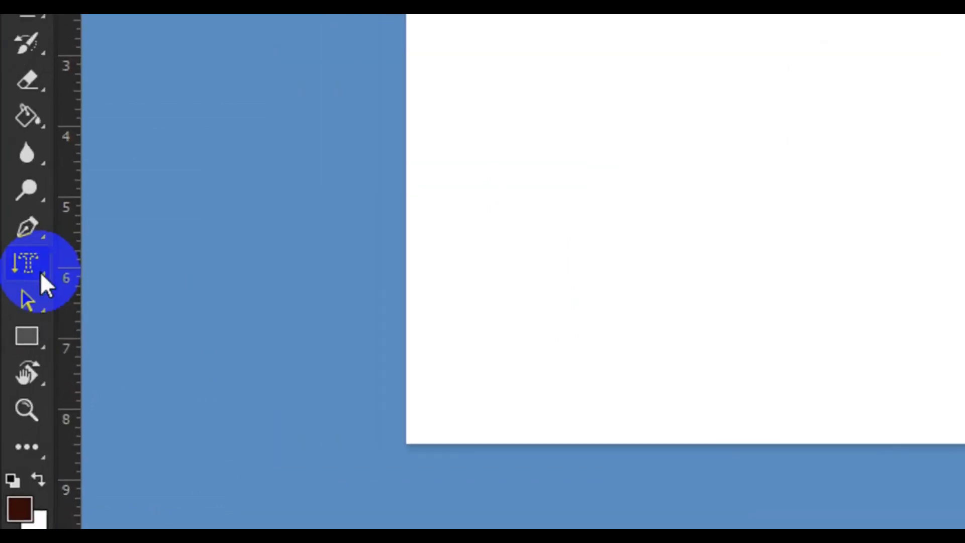
{"action": "left_click_drag", "start_coordinate": [40, 271], "coordinate": [132, 337]}
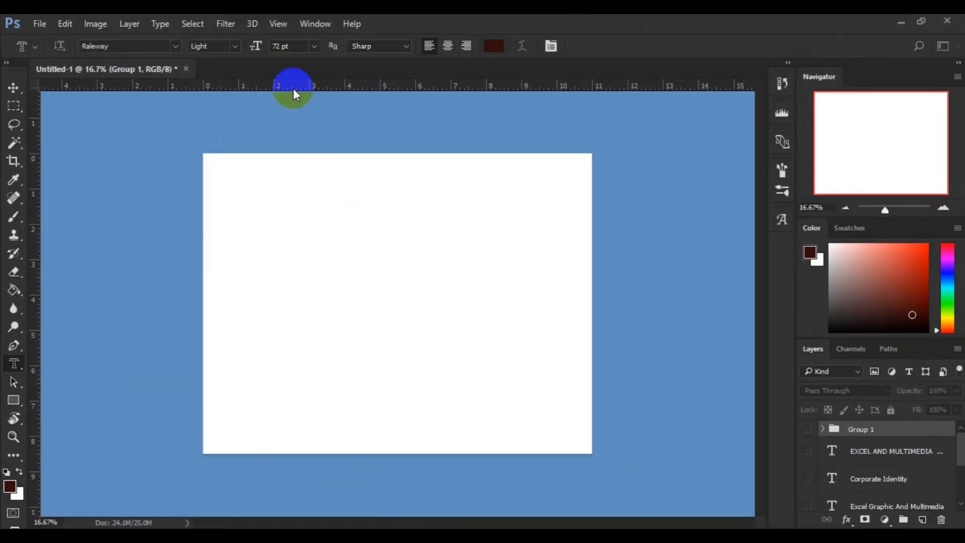
{"action": "left_click_drag", "start_coordinate": [268, 54], "coordinate": [304, 47]}
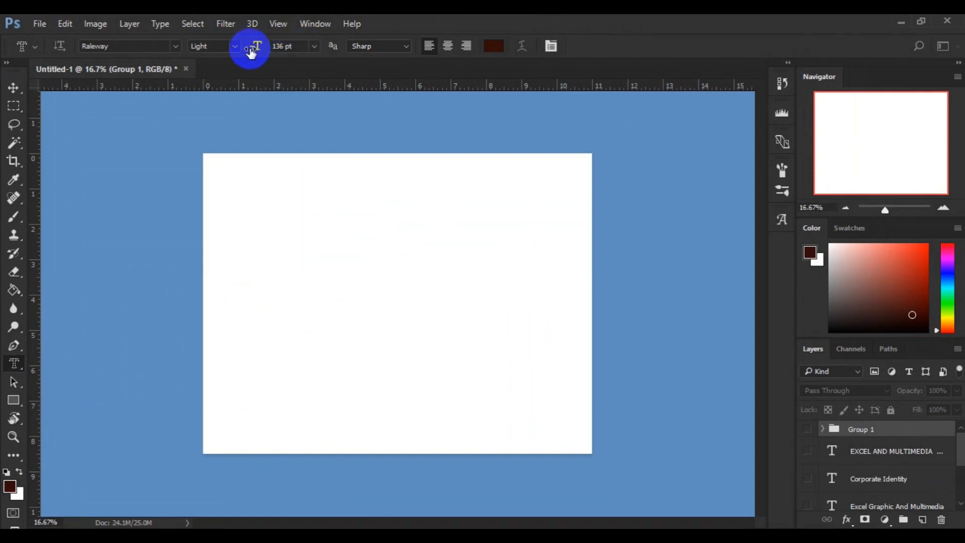
{"action": "left_click", "coordinate": [236, 46]}
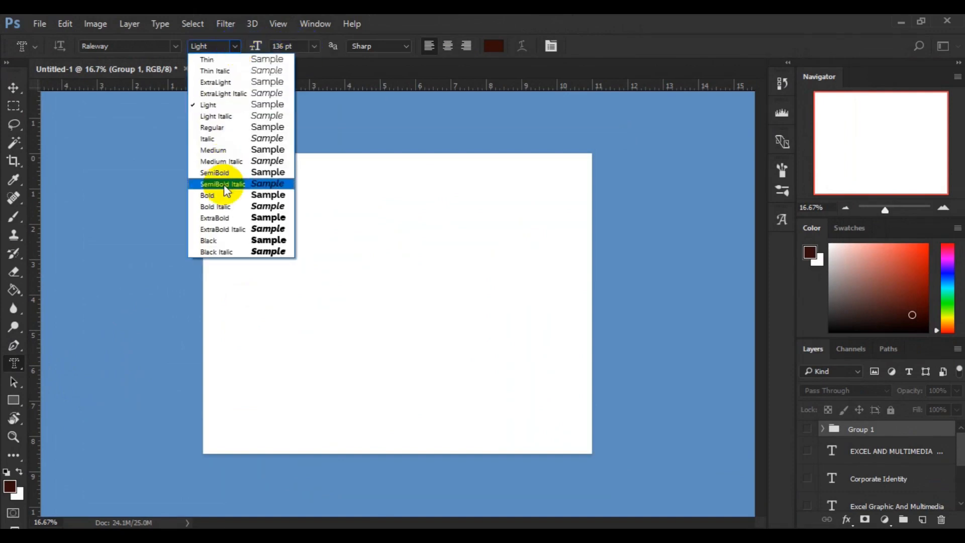
{"action": "left_click", "coordinate": [225, 196]}
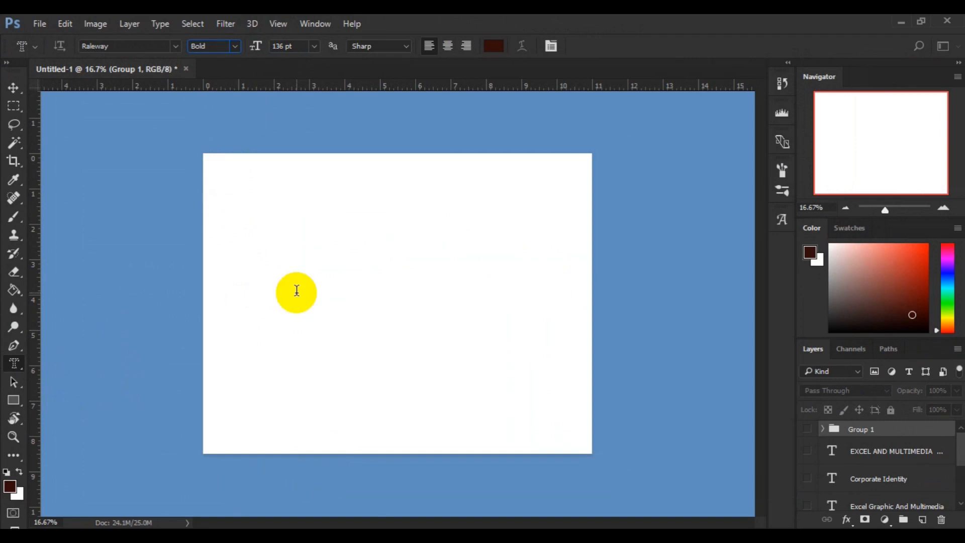
{"action": "left_click", "coordinate": [175, 45]}
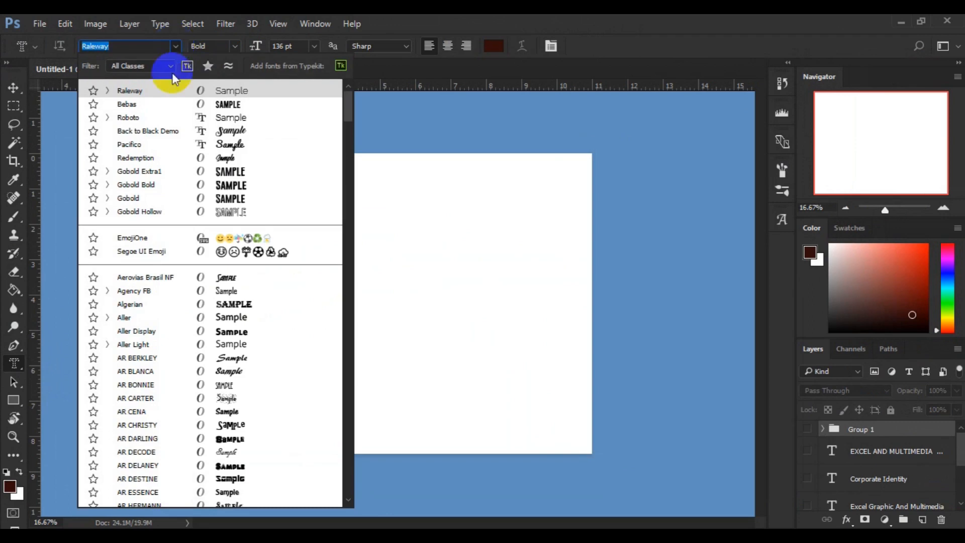
{"action": "left_click", "coordinate": [158, 104]}
{"action": "left_click", "coordinate": [259, 310]}
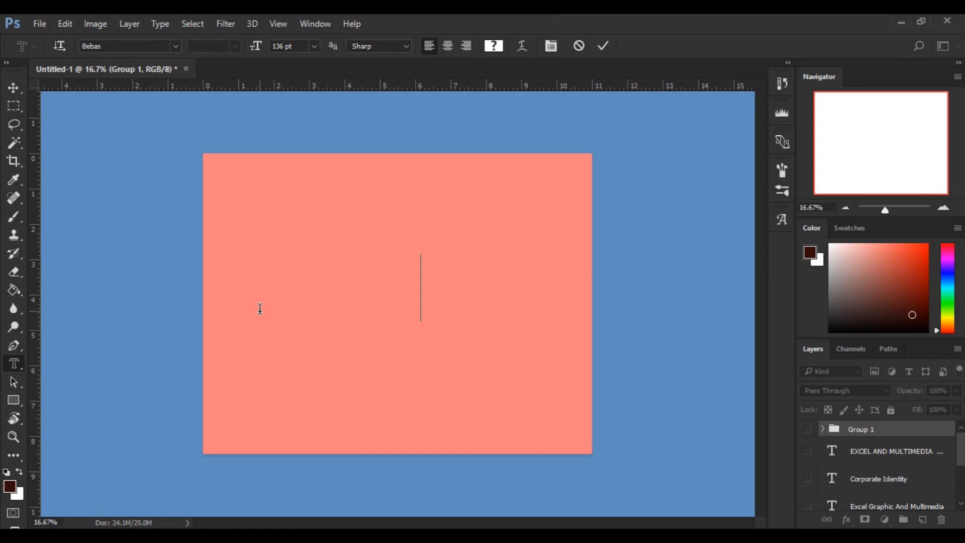
{"action": "left_click", "coordinate": [125, 166]}
{"action": "left_click", "coordinate": [14, 89]}
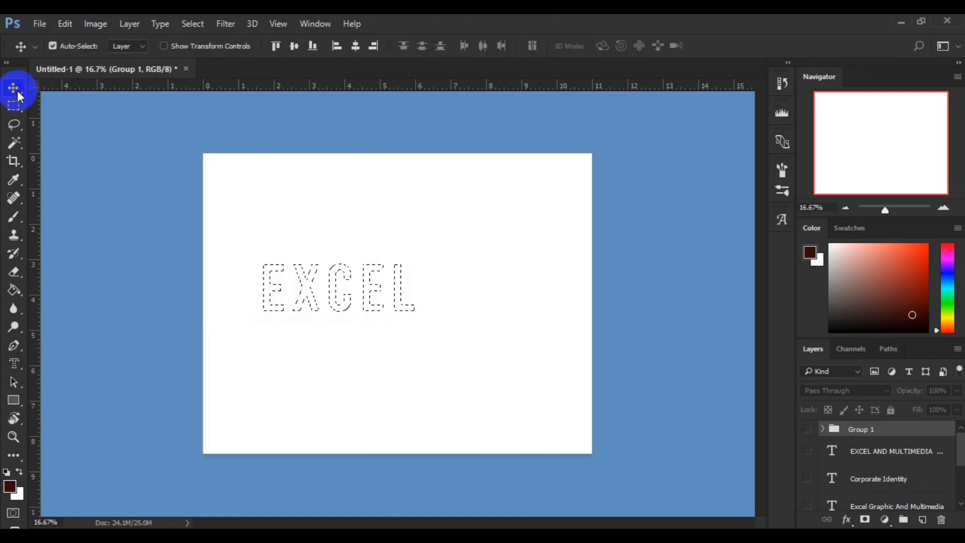
{"action": "left_click", "coordinate": [163, 190]}
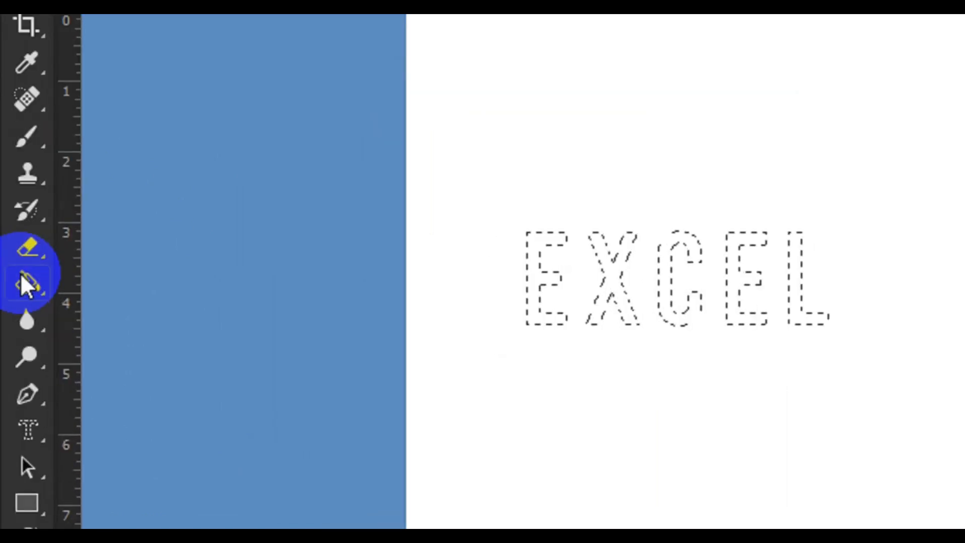
Fill the horizontal EXCEL selection with the dark brown foreground color on a new layer and deselect it.
{"action": "left_click", "coordinate": [26, 285]}
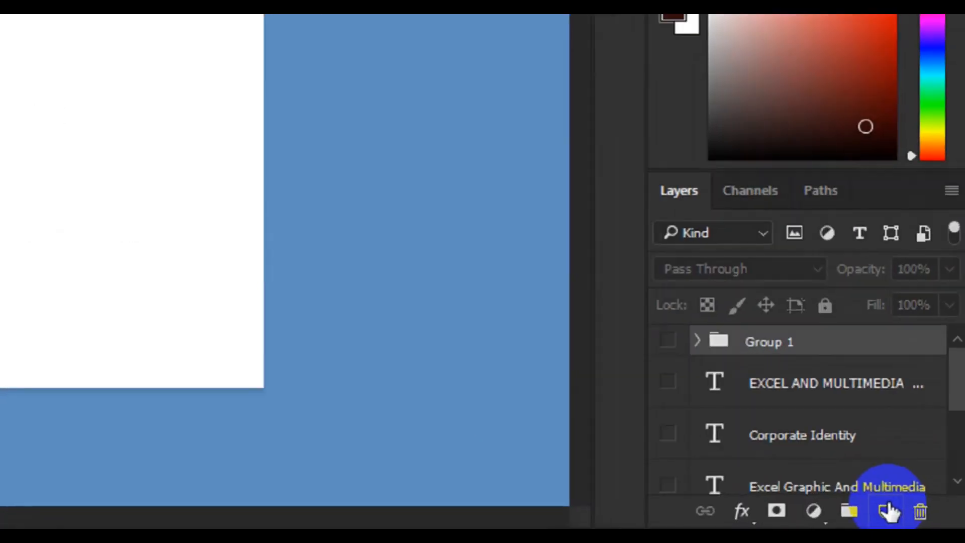
{"action": "left_click", "coordinate": [887, 511]}
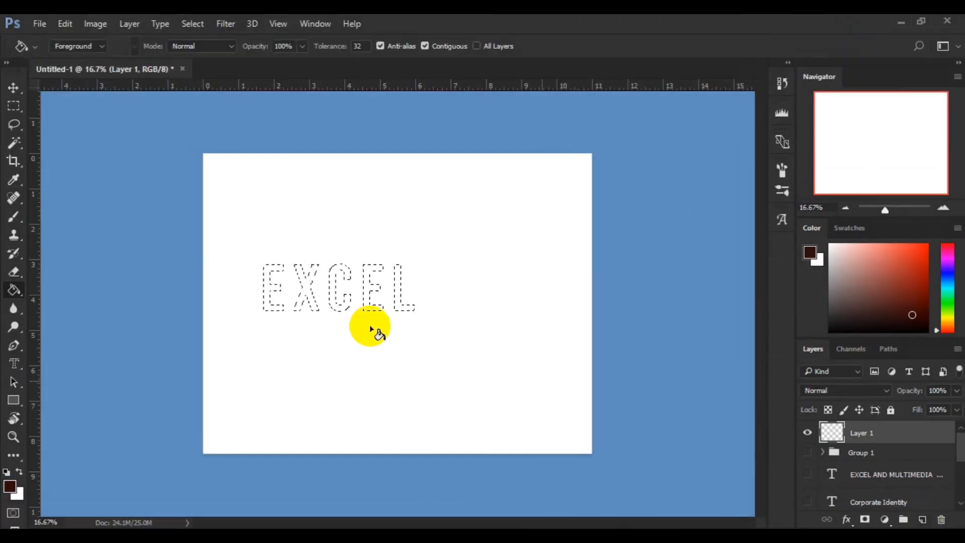
{"action": "left_click", "coordinate": [304, 289]}
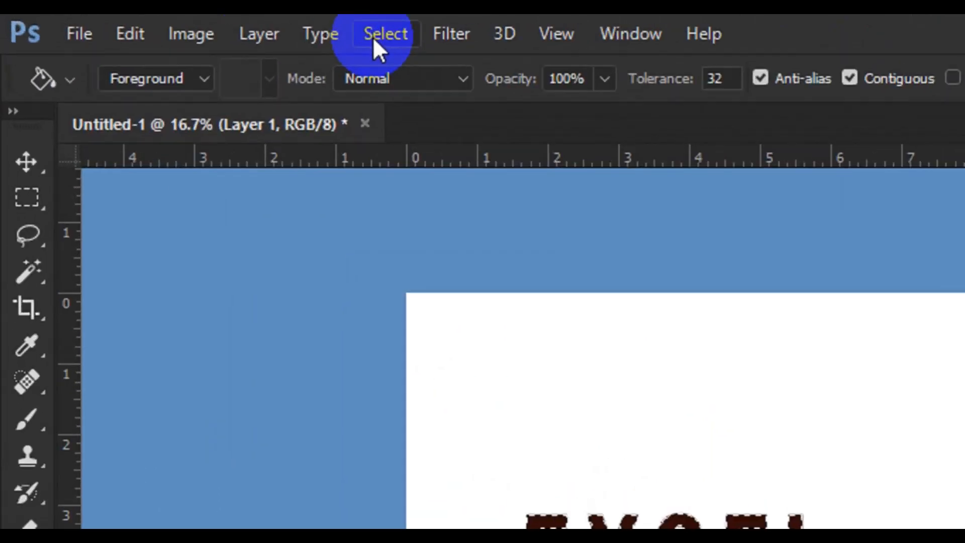
{"action": "left_click", "coordinate": [374, 39]}
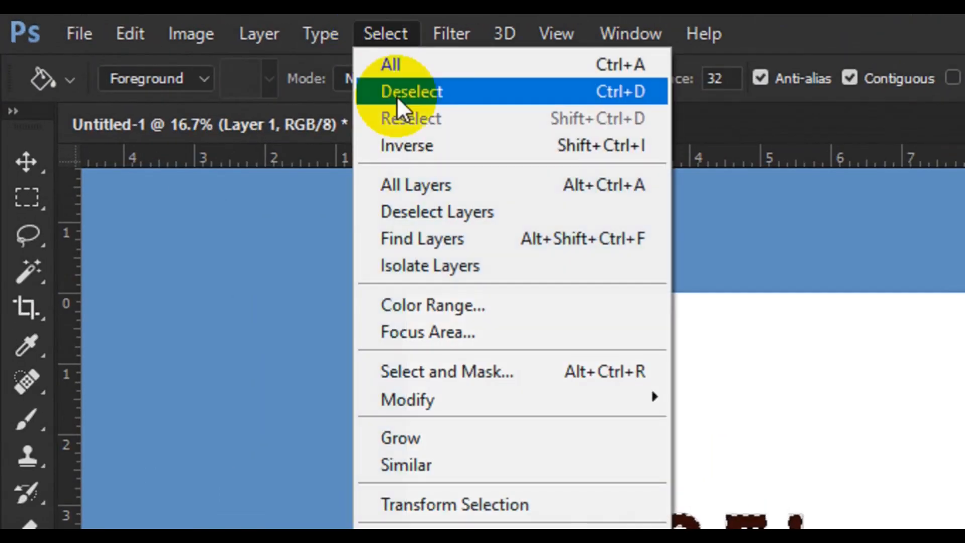
{"action": "left_click", "coordinate": [417, 100]}
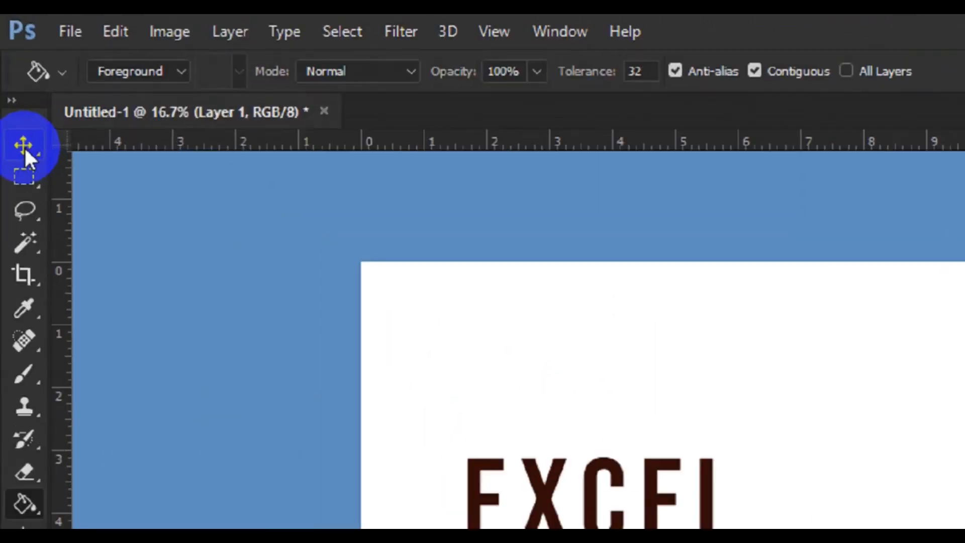
Move the filled EXCEL lettering to the centre of the canvas.
{"action": "left_click", "coordinate": [24, 150]}
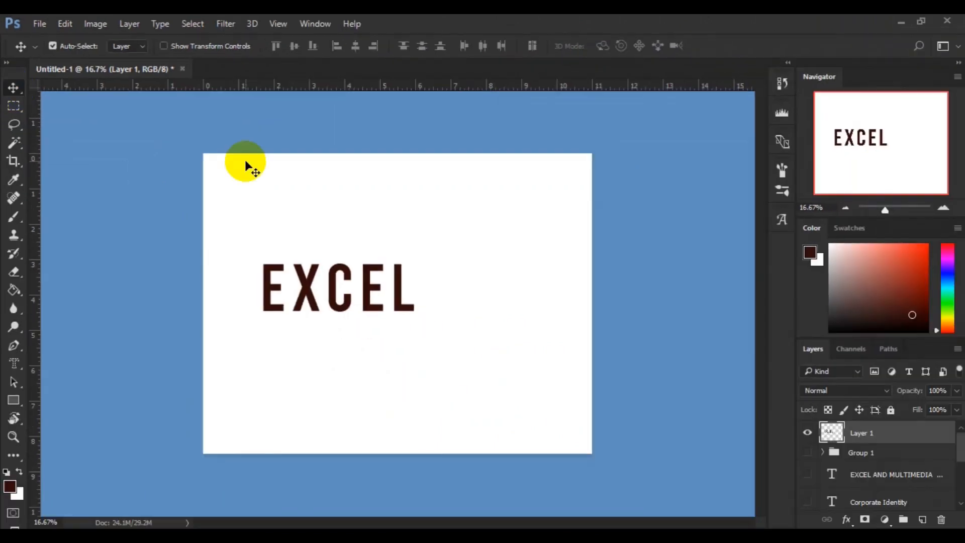
{"action": "left_click", "coordinate": [345, 307]}
{"action": "left_click_drag", "start_coordinate": [345, 307], "coordinate": [372, 306]}
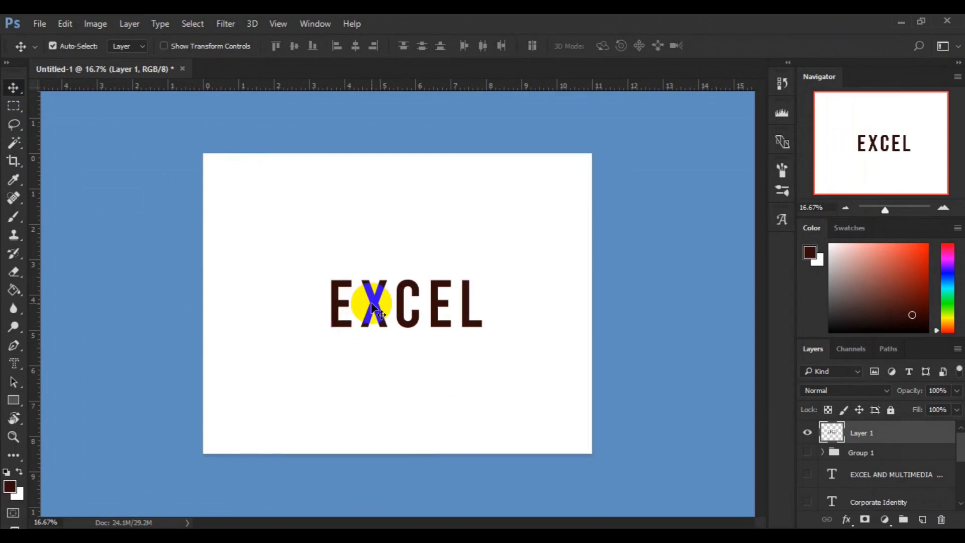